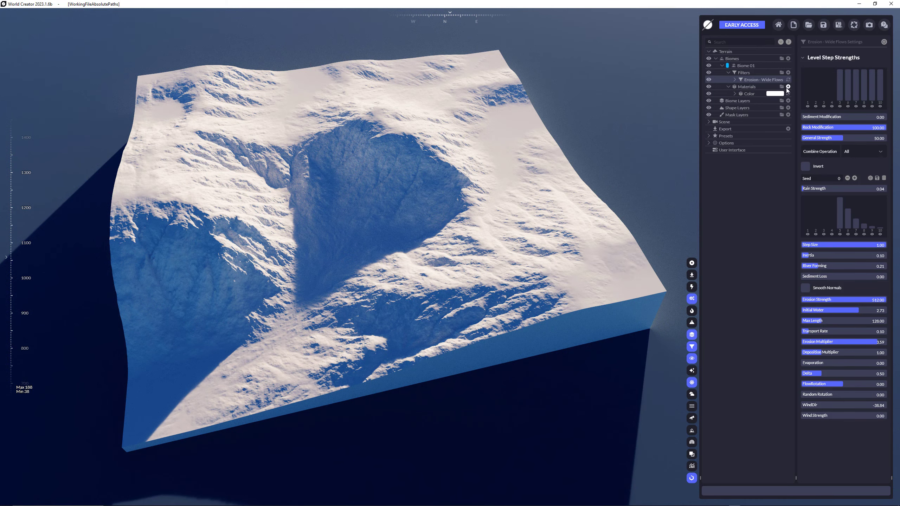
Add a second color material to Biome 01 and set its tint to dark grey #5E5E5E.
left_click(788, 87)
left_click(779, 94)
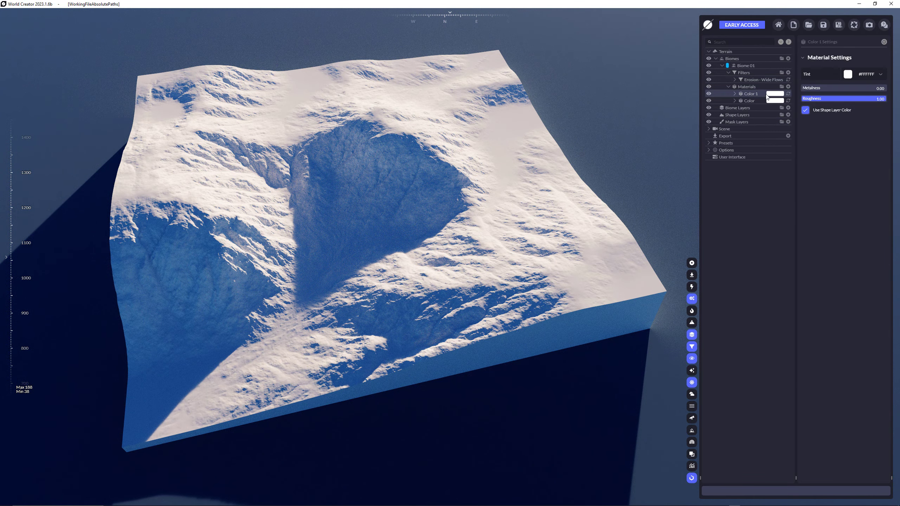
left_click(734, 94)
left_click(847, 75)
left_click(861, 116)
left_click_drag(862, 116, 858, 117)
left_click(763, 178)
Add a Flow distribution to Biome 01's grey material and collapse the biome's materials and filters.
left_click(788, 100)
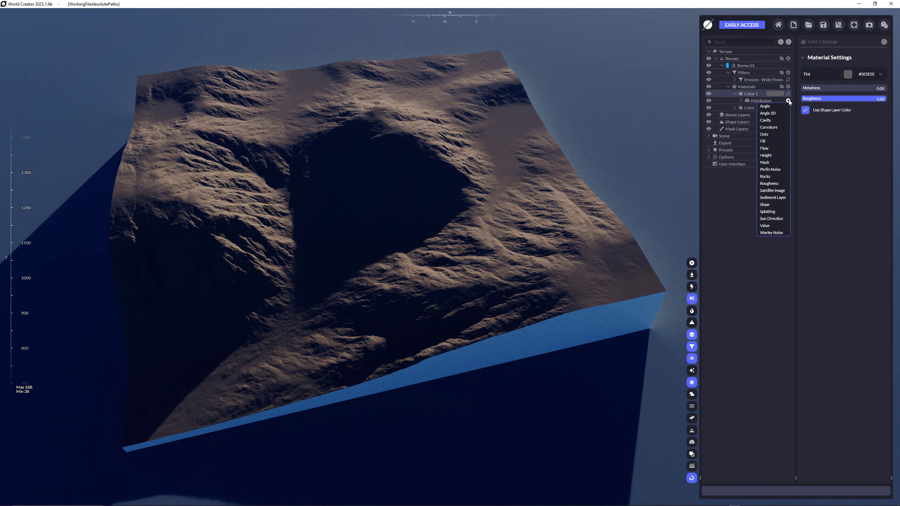
left_click(770, 148)
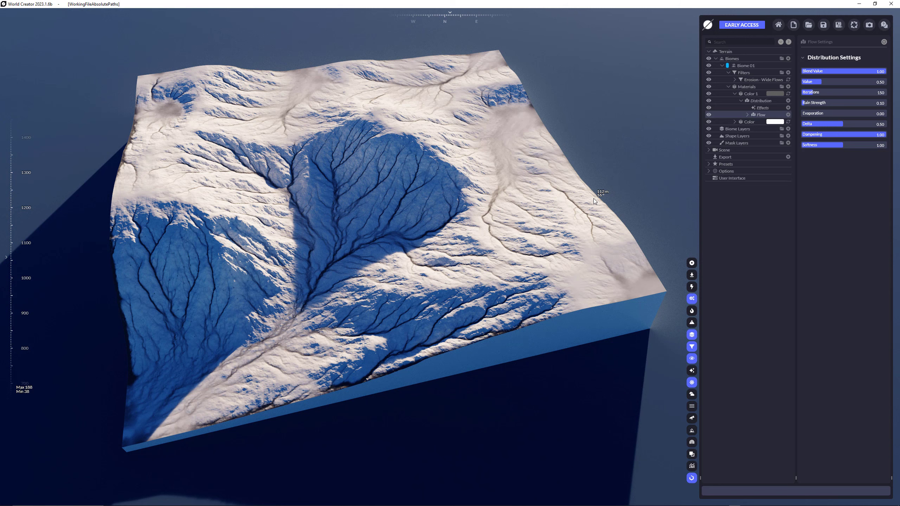
left_click(735, 93)
left_click(729, 87)
left_click(728, 73)
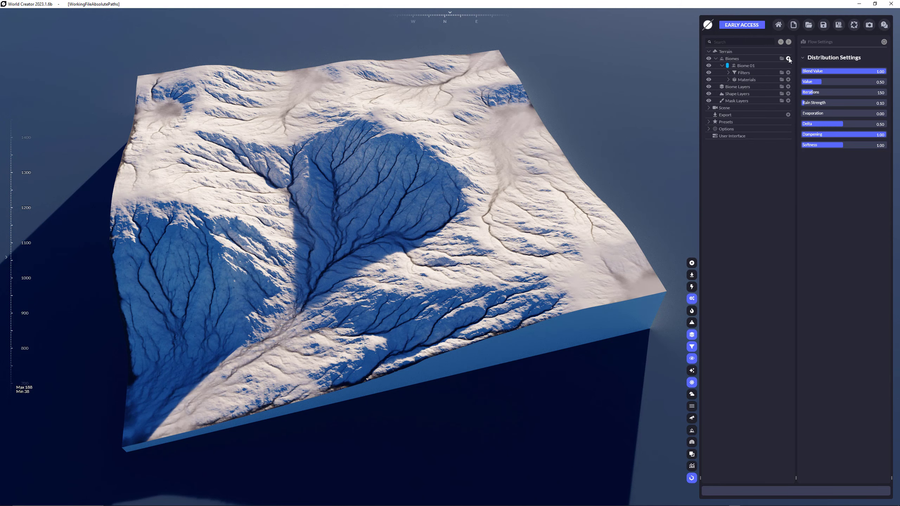
Add a new biome to the terrain and name it Biome 02.
left_click(788, 58)
double_click(749, 67)
left_click(763, 65)
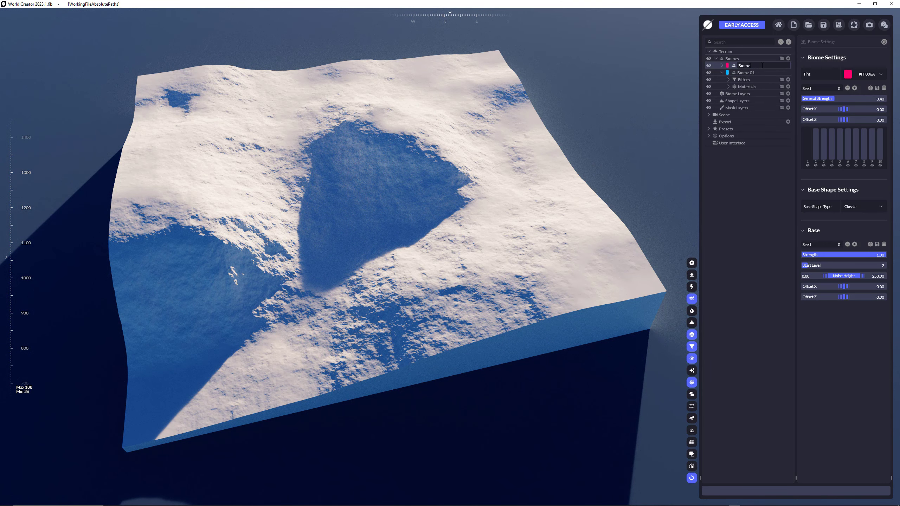
type("02")
key("Return")
Add the Blocks effect filter to Biome 02 and collapse the biome.
left_click(722, 66)
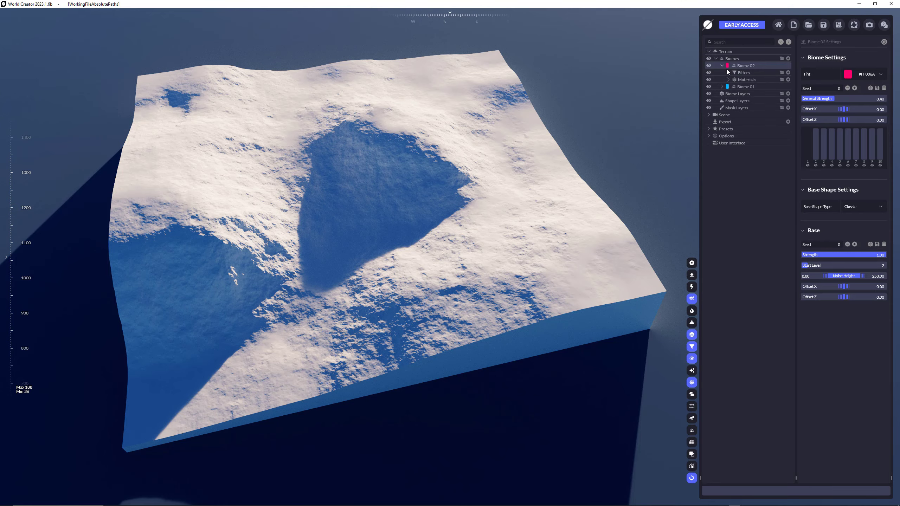
left_click(788, 72)
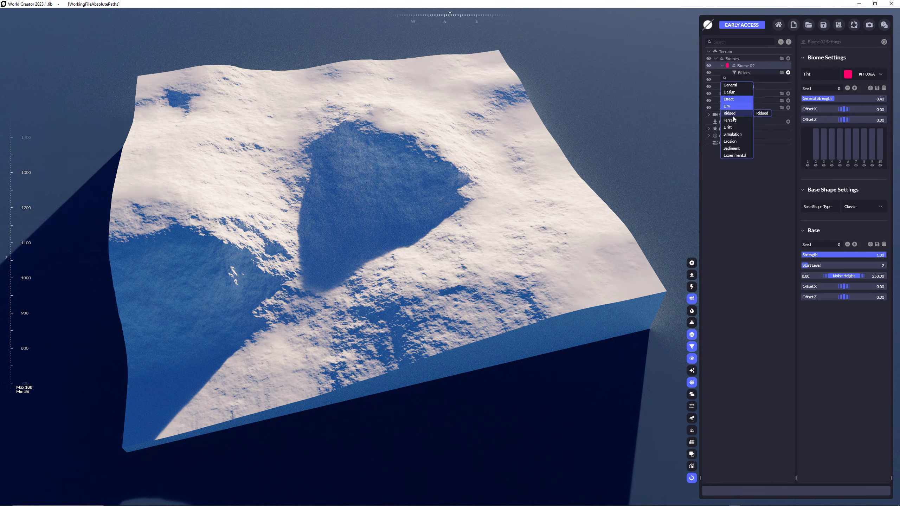
mouse_move(734, 102)
left_click(762, 120)
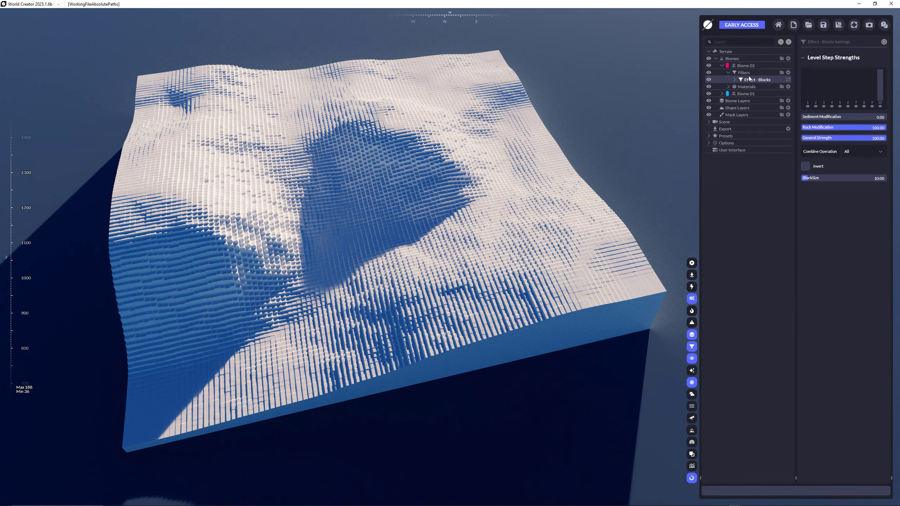
left_click(728, 72)
left_click(721, 67)
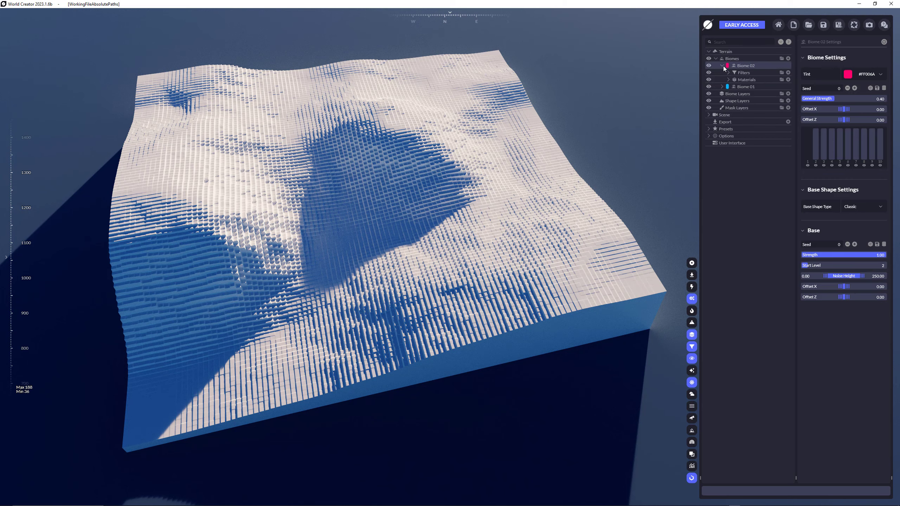
left_click(723, 66)
Add another biome to the terrain and name it Biome 03.
left_click(783, 59)
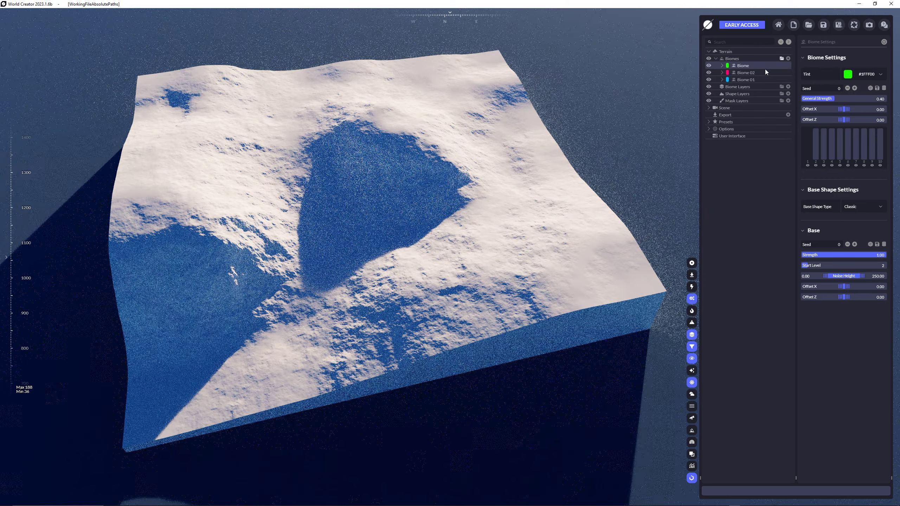
double_click(748, 66)
type("Bi")
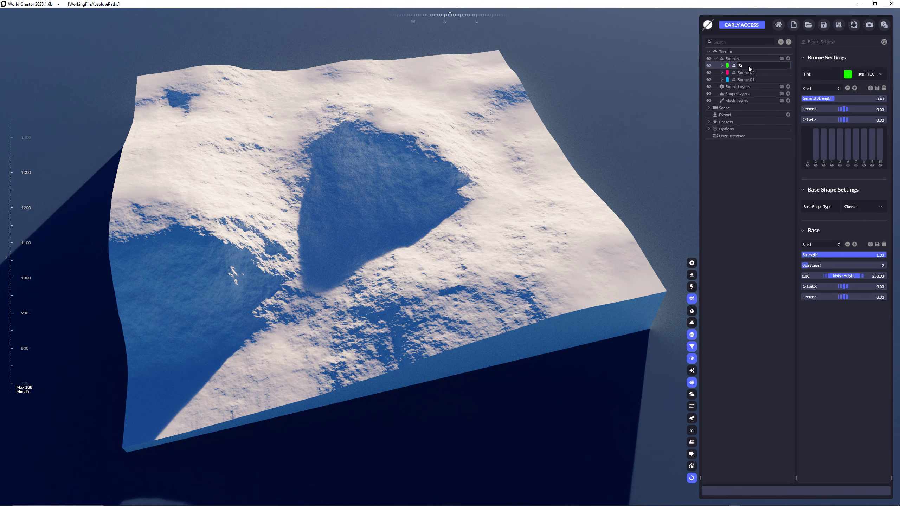
type("ome 03")
key("Return")
Add the Dry Canyon filter to Biome 03.
left_click(722, 66)
left_click(789, 73)
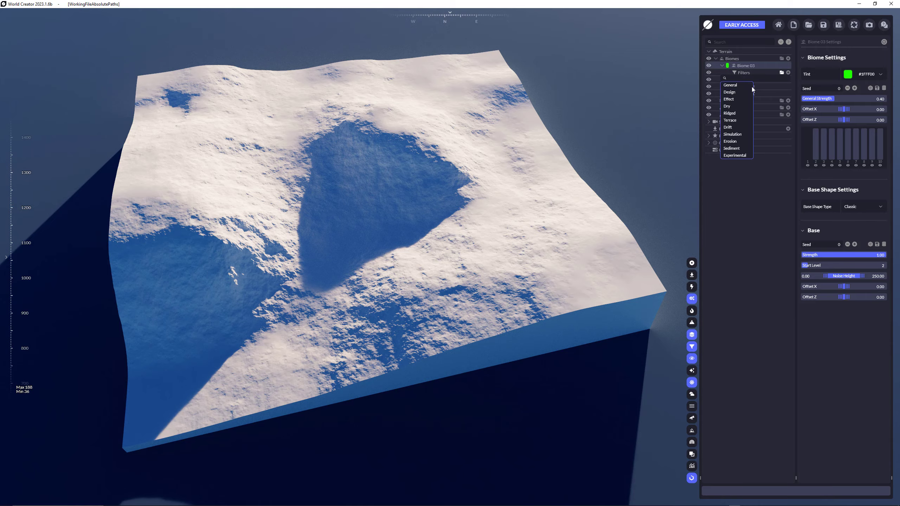
mouse_move(733, 136)
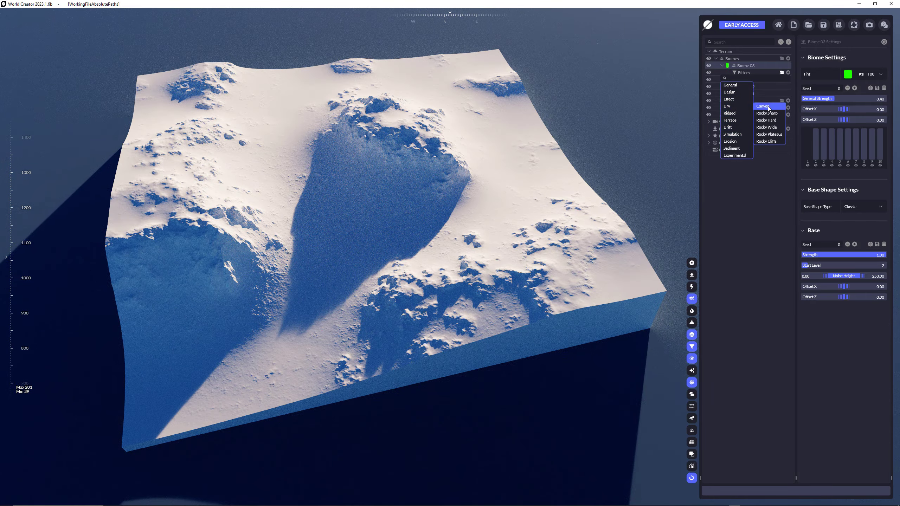
left_click(769, 107)
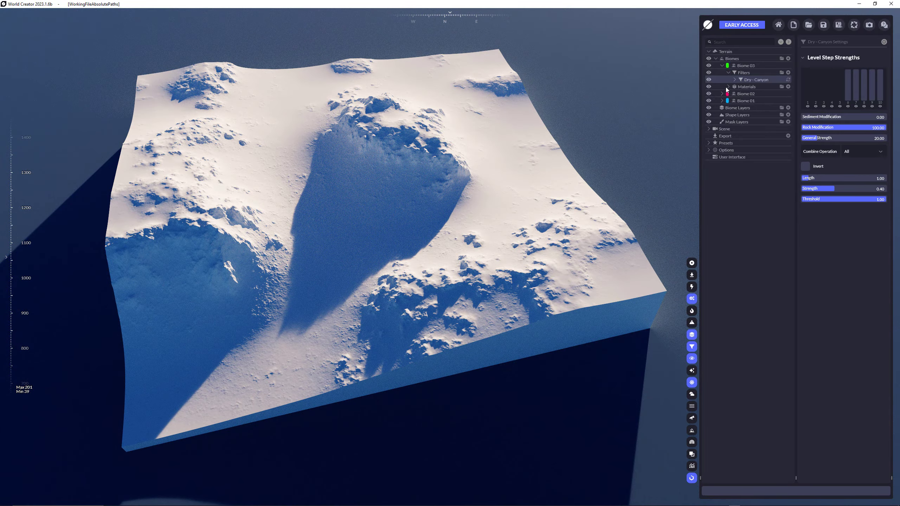
Add a second color material to Biome 03 and expand it to show its distribution.
left_click(728, 87)
left_click(788, 86)
left_click(766, 93)
left_click(736, 94)
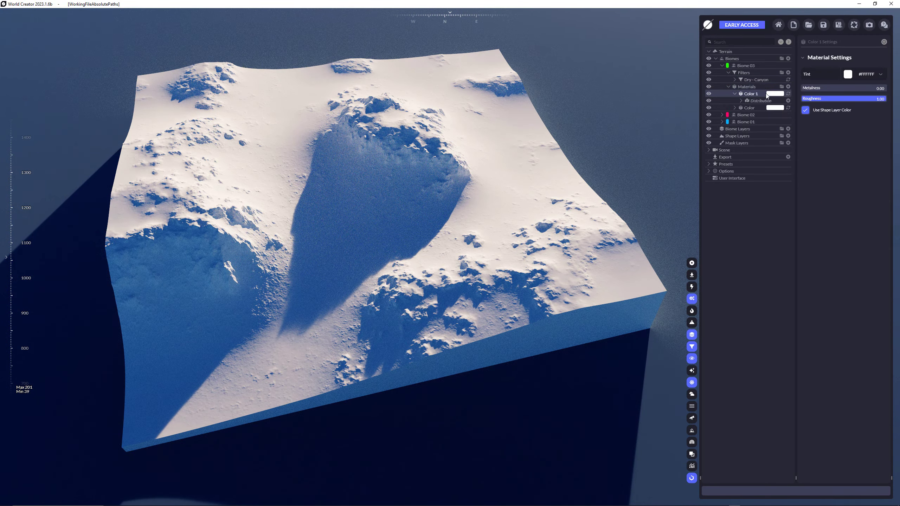
Set the tint of Biome 03's Color 1 material to sand #E0C99F.
left_click(848, 74)
left_click(853, 107)
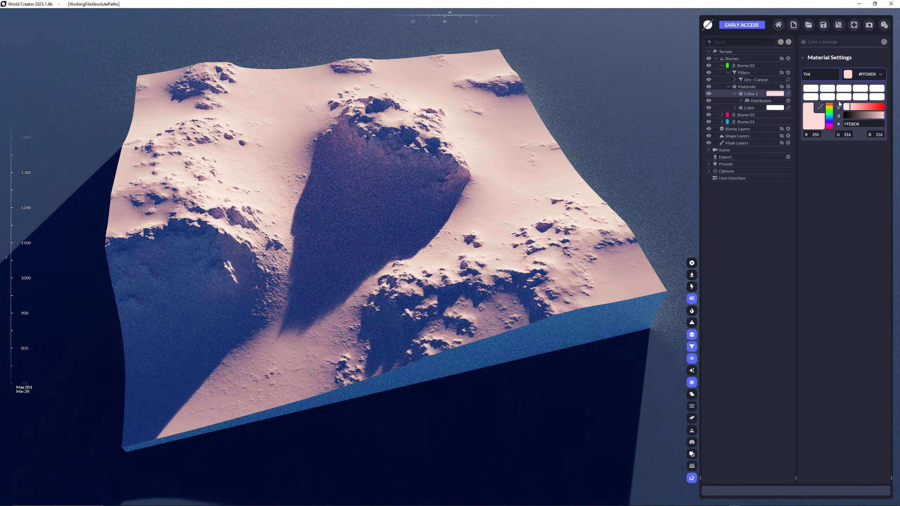
left_click(829, 107)
left_click(856, 107)
left_click_drag(867, 114, 879, 114)
left_click(829, 108)
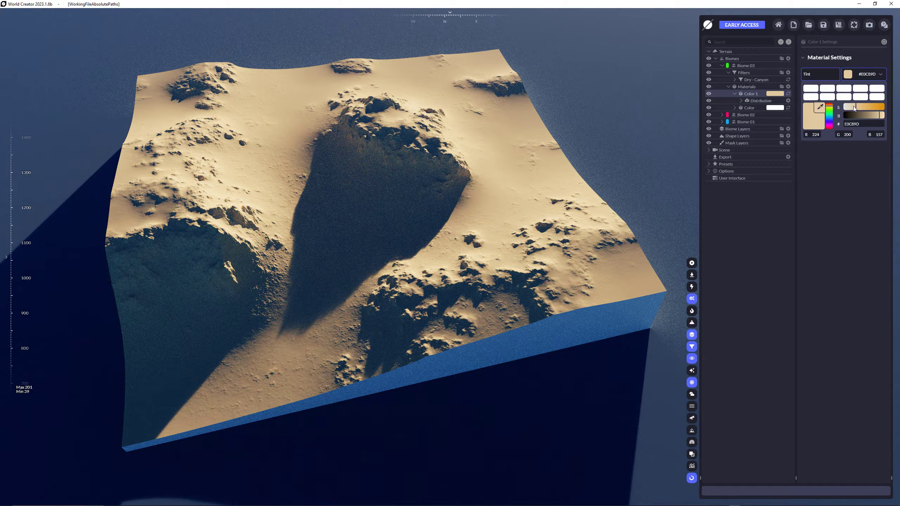
left_click(855, 107)
left_click(775, 225)
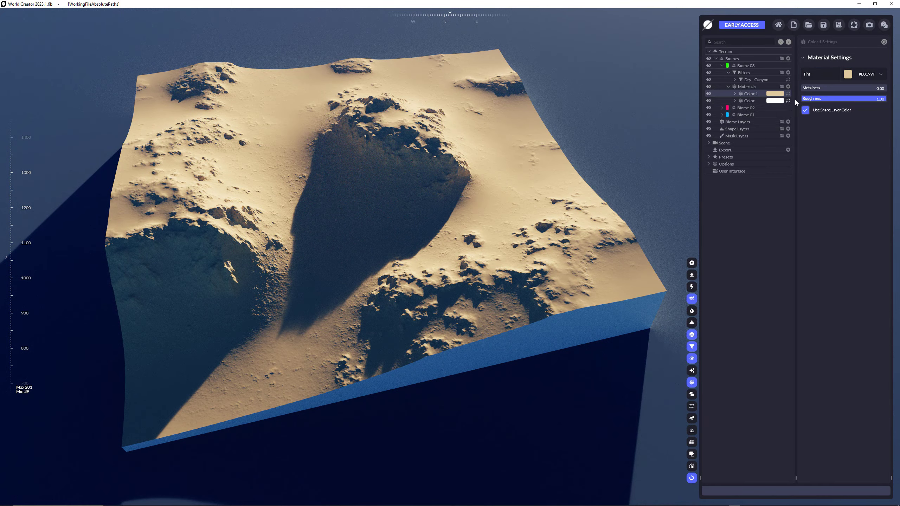
Try a Flow distribution on Biome 03's sand-colored material and delete it.
left_click(788, 100)
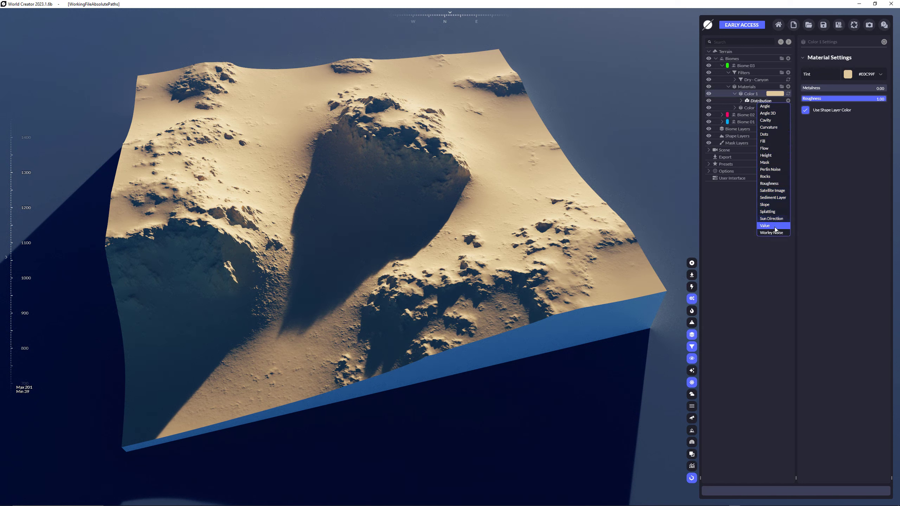
left_click(774, 148)
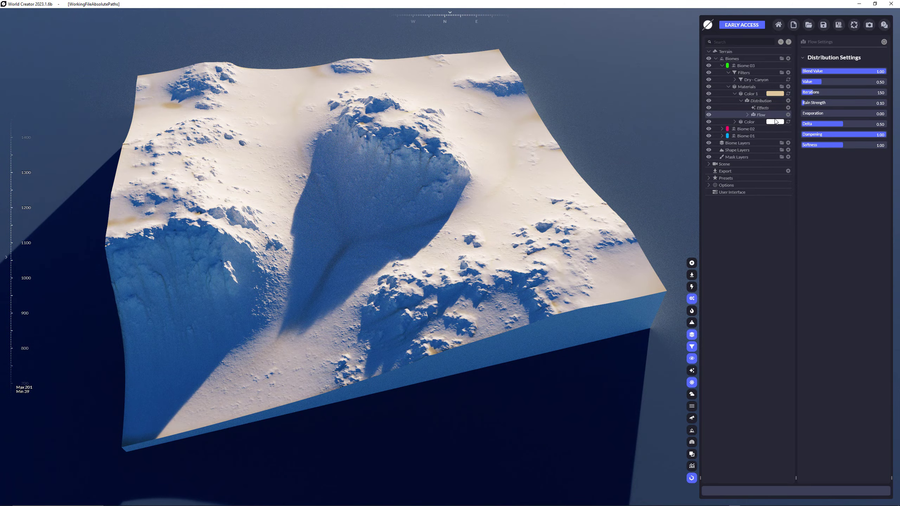
key("Delete")
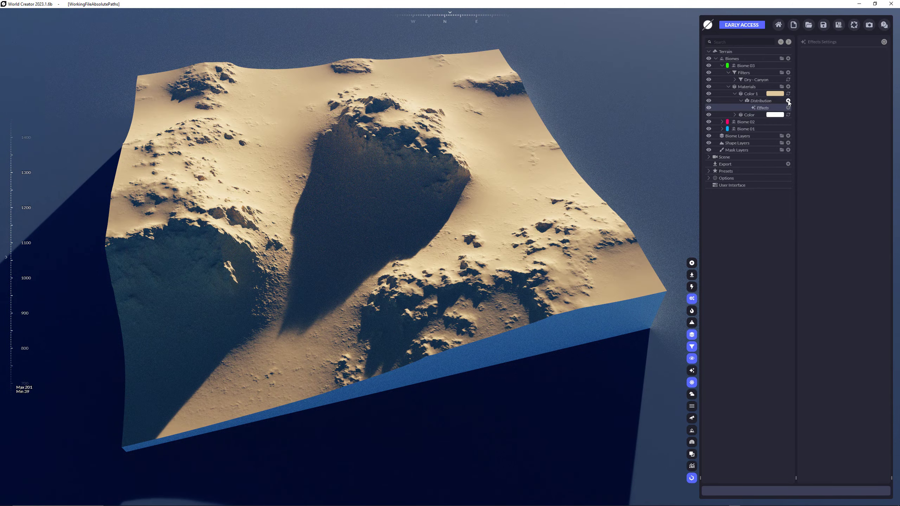
Add a Cavity distribution to Biome 03's sand-colored material.
left_click(788, 100)
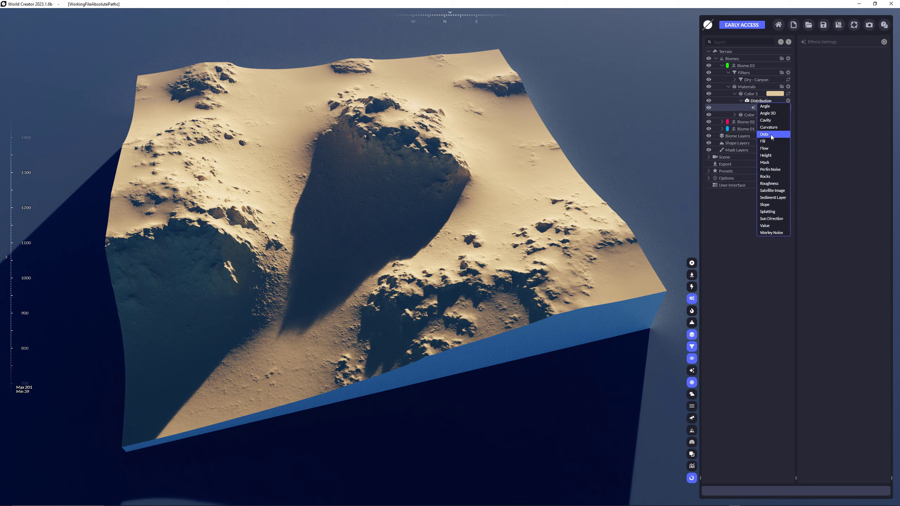
left_click(774, 120)
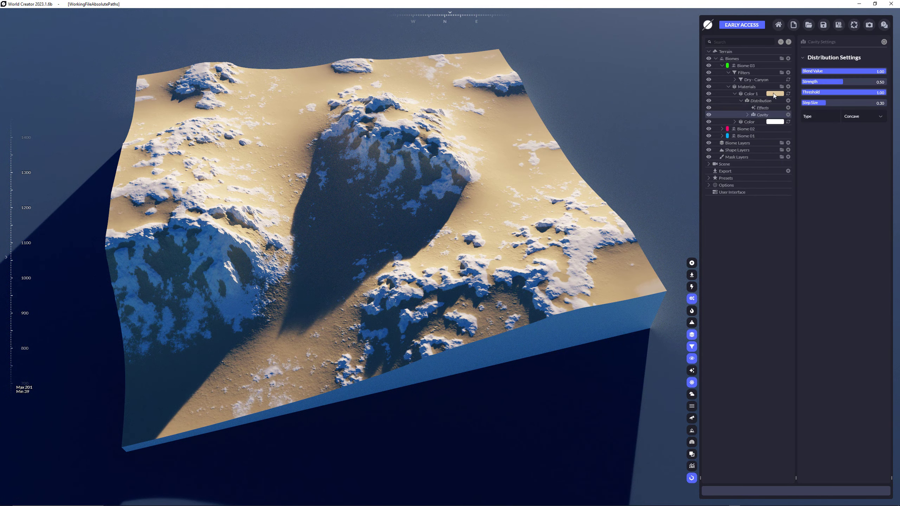
left_click(789, 87)
left_click(774, 93)
left_click(761, 101)
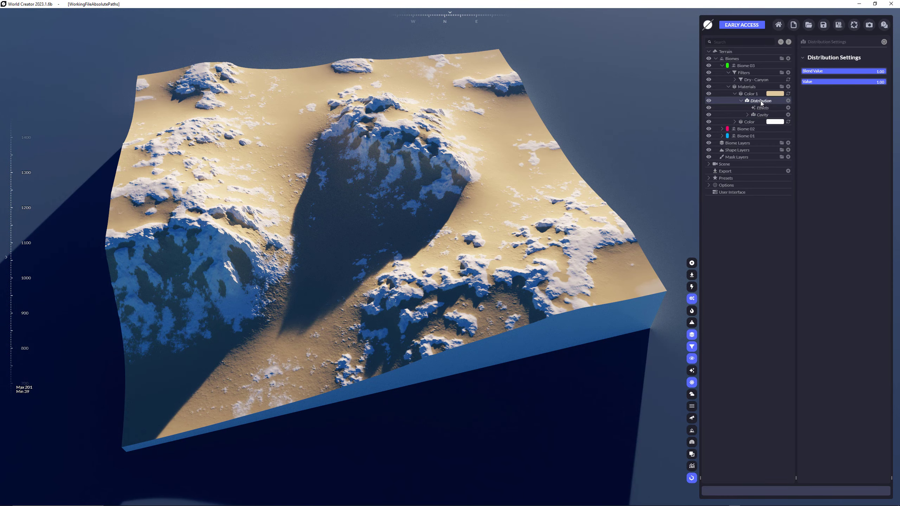
left_click_drag(760, 101, 764, 113)
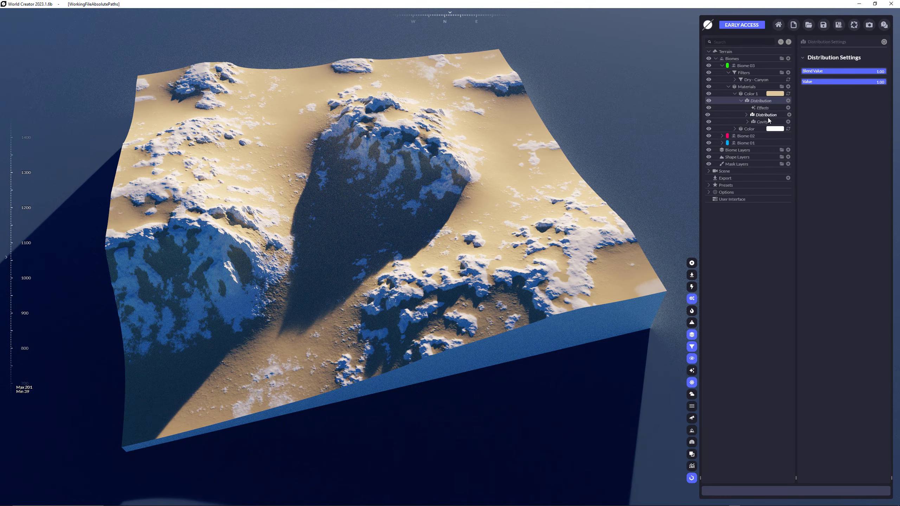
left_click(766, 115)
key("Delete")
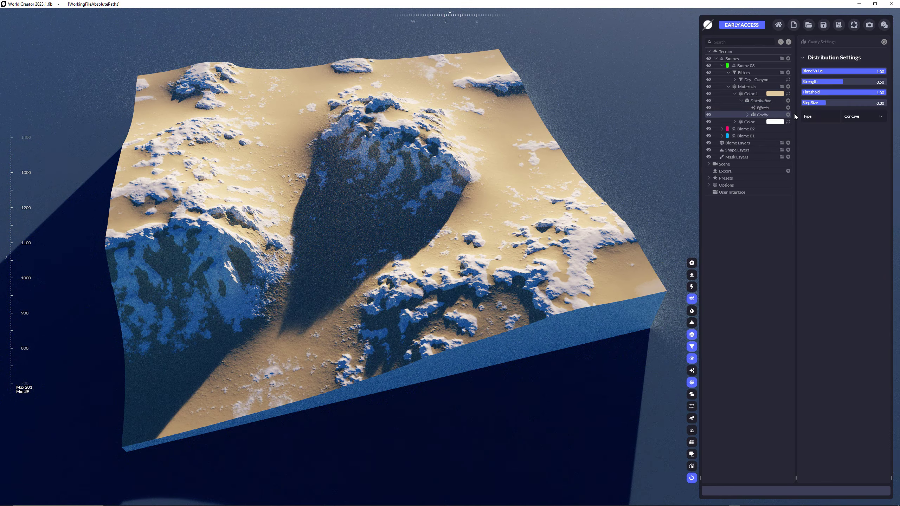
left_click_drag(761, 116, 765, 102)
Try a second Cavity distribution of type Convex on the sand-colored material and delete it.
left_click(788, 100)
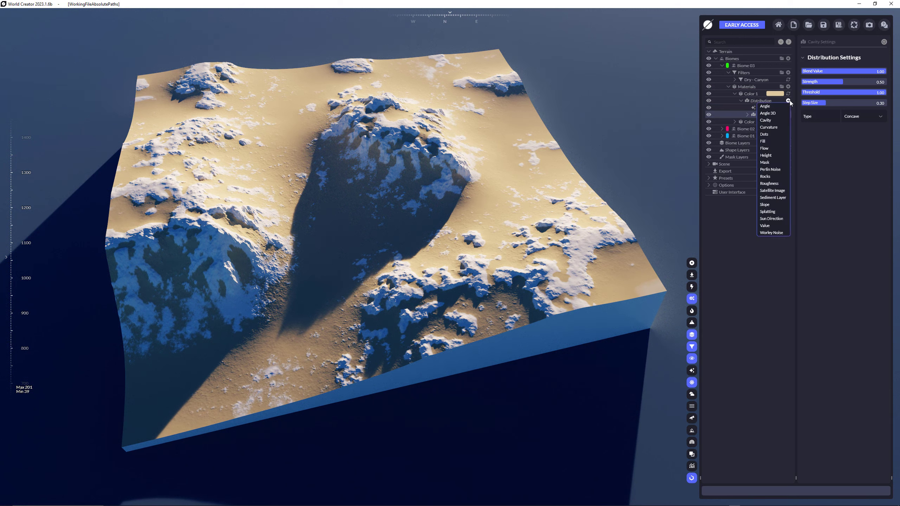
left_click(772, 122)
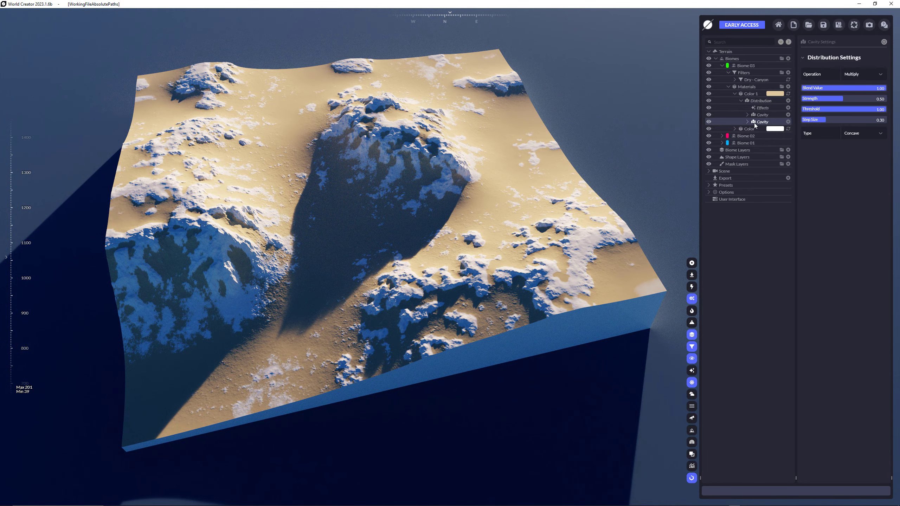
left_click(871, 133)
left_click(873, 151)
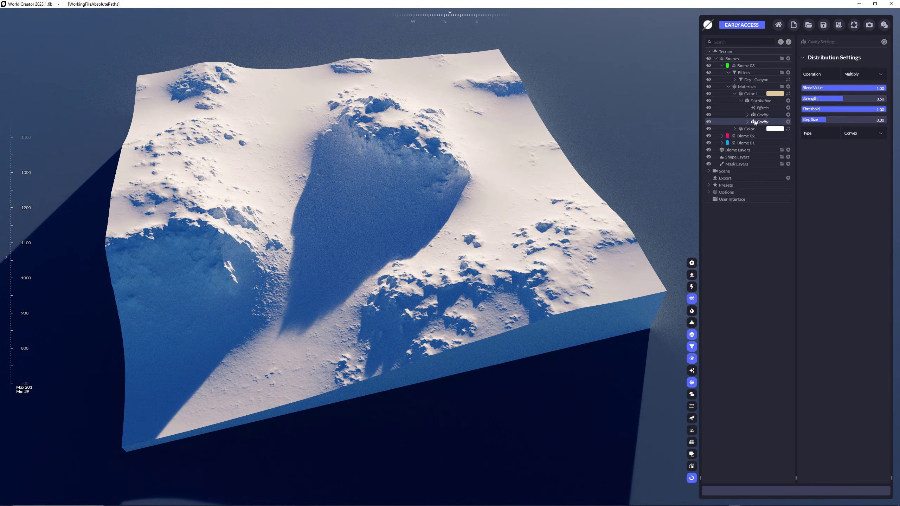
key("Delete")
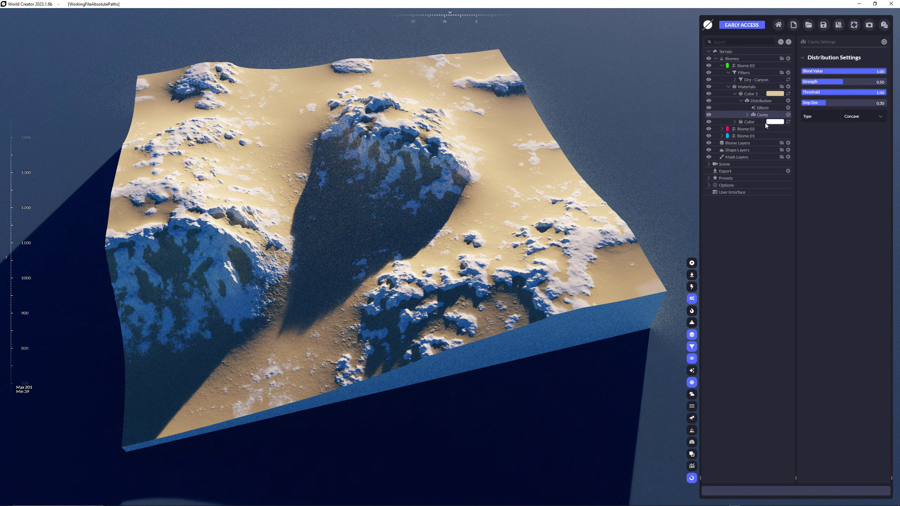
Add a third color material to Biome 03 and give it a Cavity distribution.
left_click(788, 87)
left_click(789, 95)
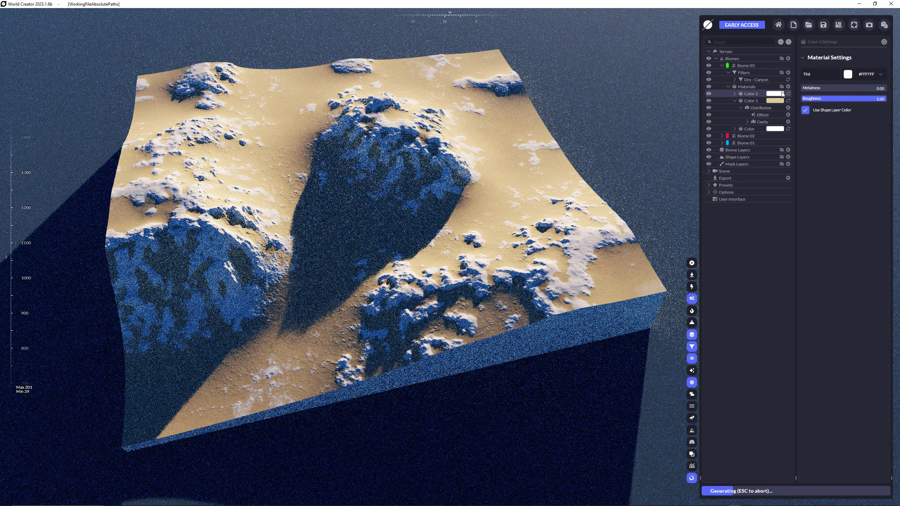
left_click(734, 93)
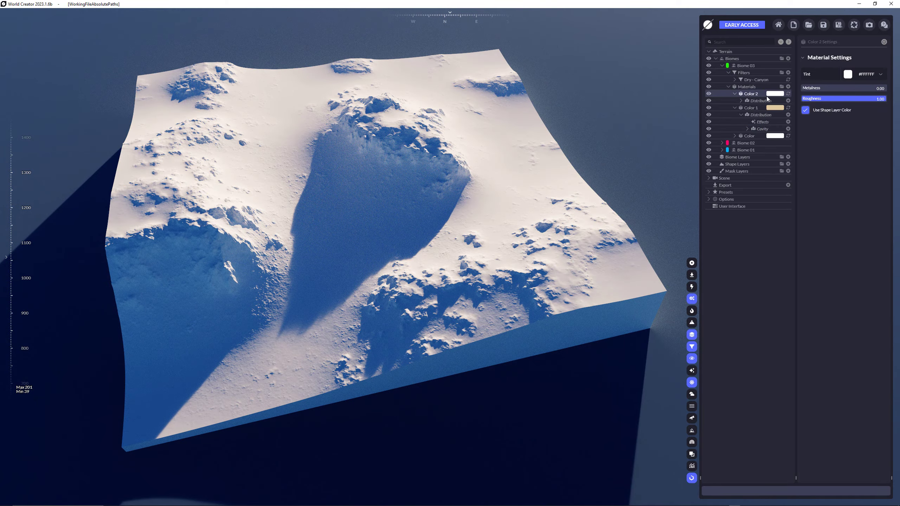
left_click(788, 101)
left_click(769, 120)
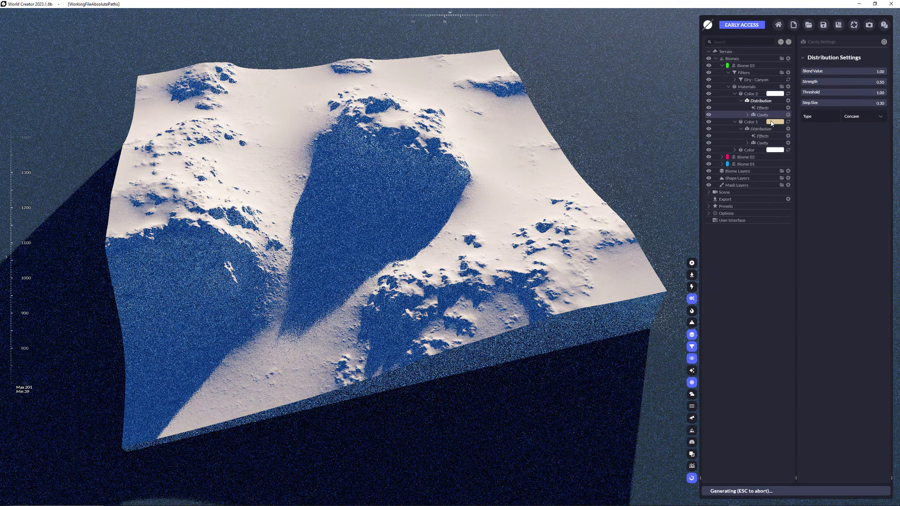
Set the tint of Biome 03's Color 2 material to dark brown #645734.
left_click(778, 94)
left_click(864, 74)
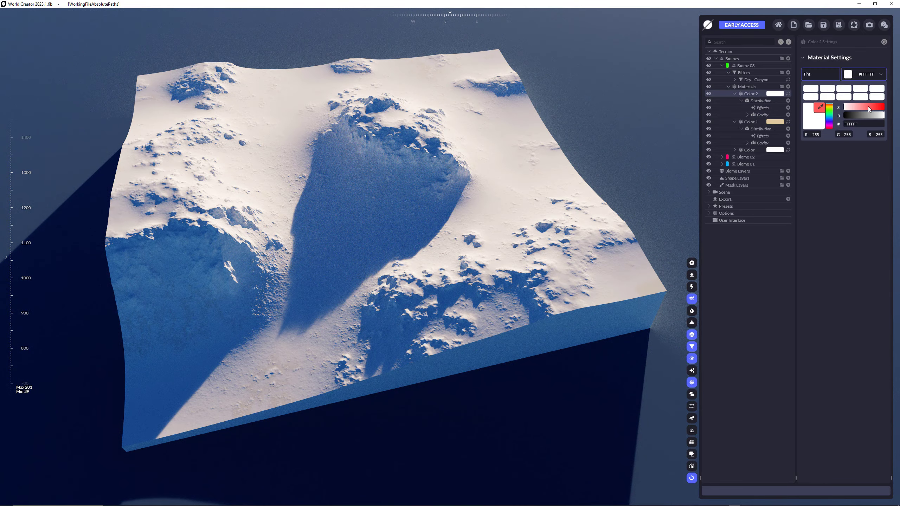
left_click(855, 115)
left_click(850, 108)
left_click(830, 107)
left_click_drag(857, 108, 863, 107)
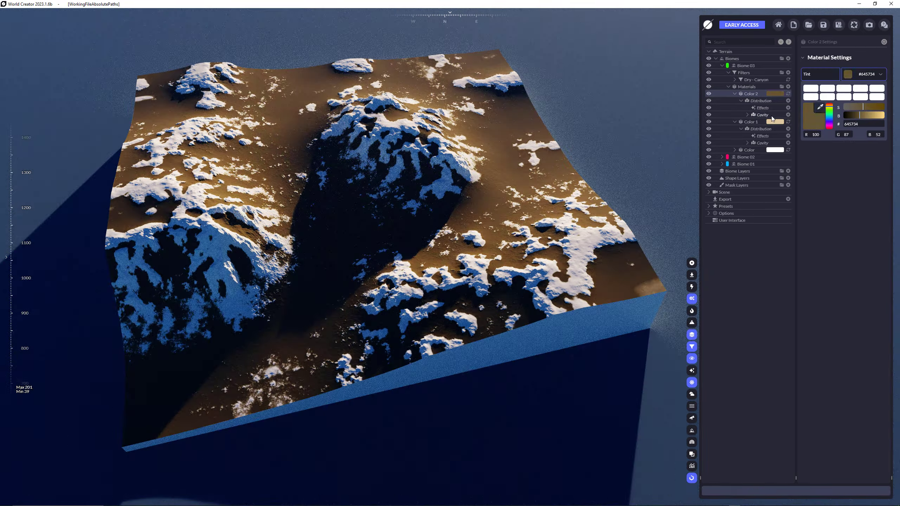
Set the Cavity distribution of Biome 03's Color 2 material to the Convex type.
left_click(776, 115)
left_click(865, 118)
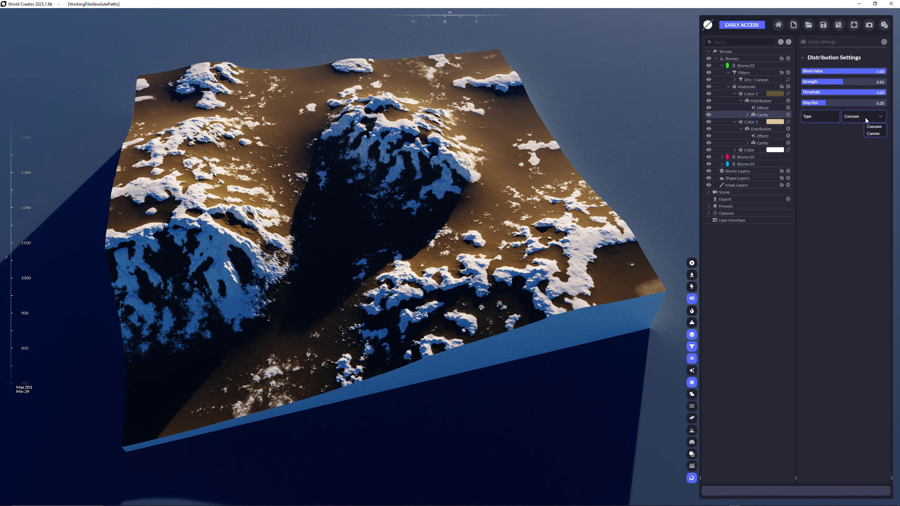
left_click(873, 133)
Collapse Biome 03 in the terrain tree together with its color materials, Materials group and Filters group.
left_click(741, 100)
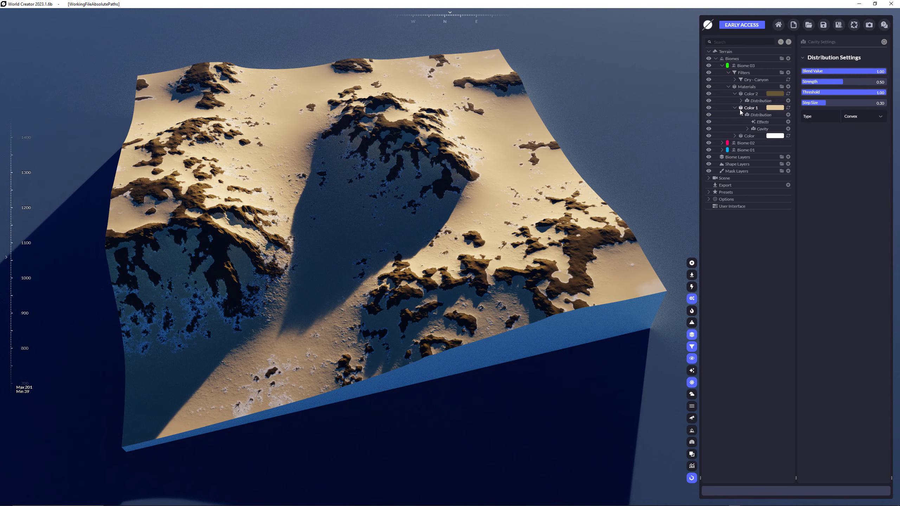
left_click(740, 114)
left_click(735, 108)
left_click(735, 94)
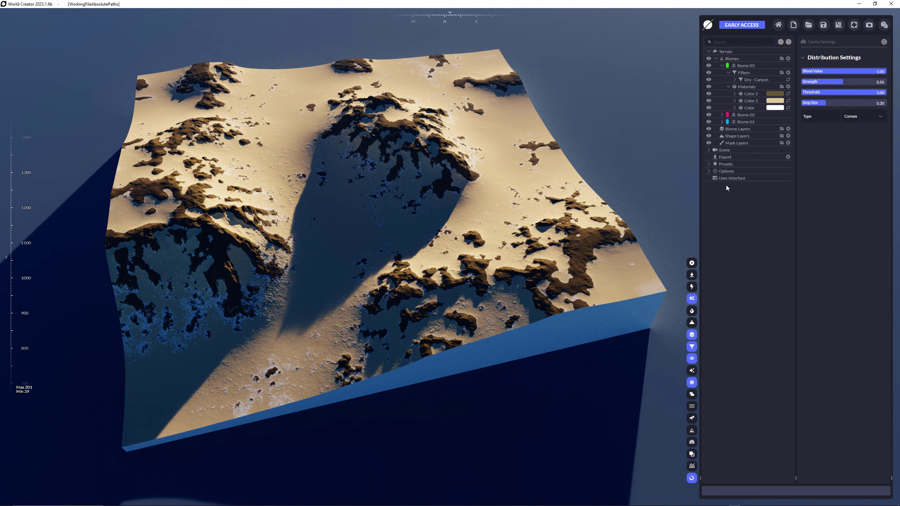
left_click(728, 87)
left_click(728, 72)
left_click(722, 65)
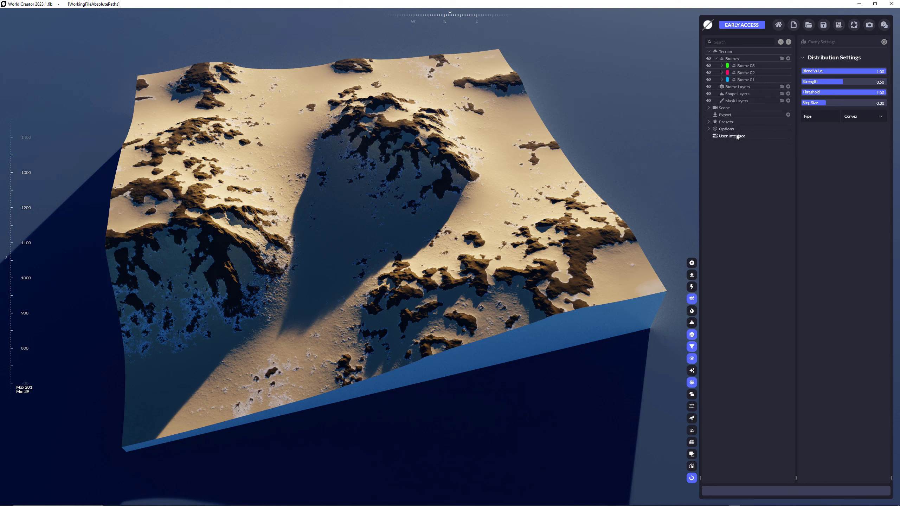
Add three mask layers under Biome Layers and rename the first one Biome 01.
left_click(744, 88)
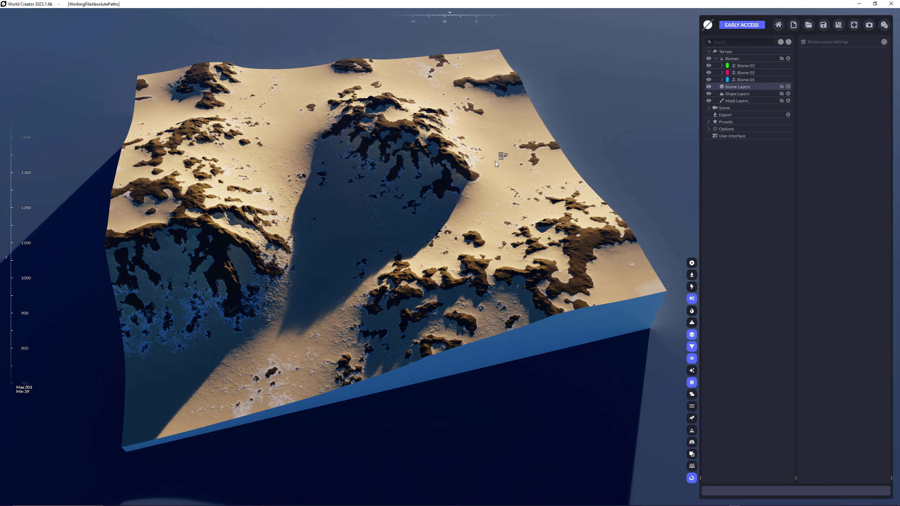
left_click(789, 87)
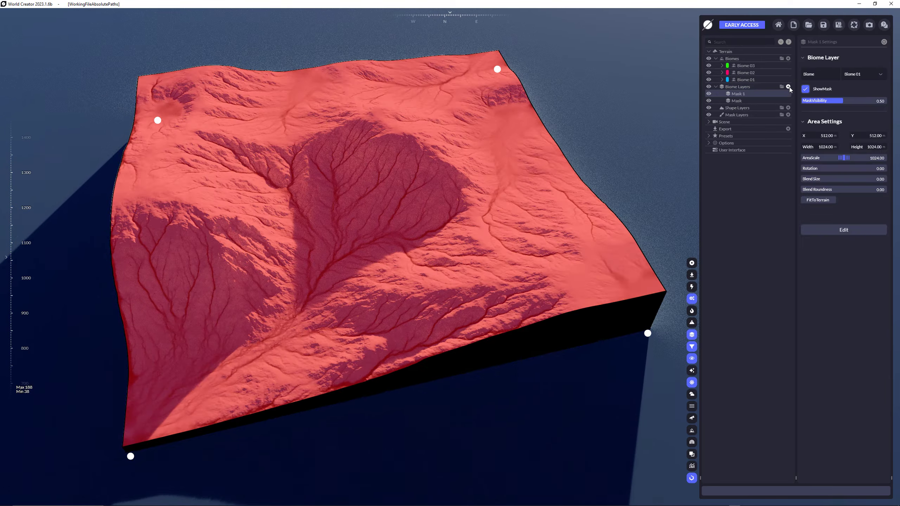
double_click(746, 107)
type("B")
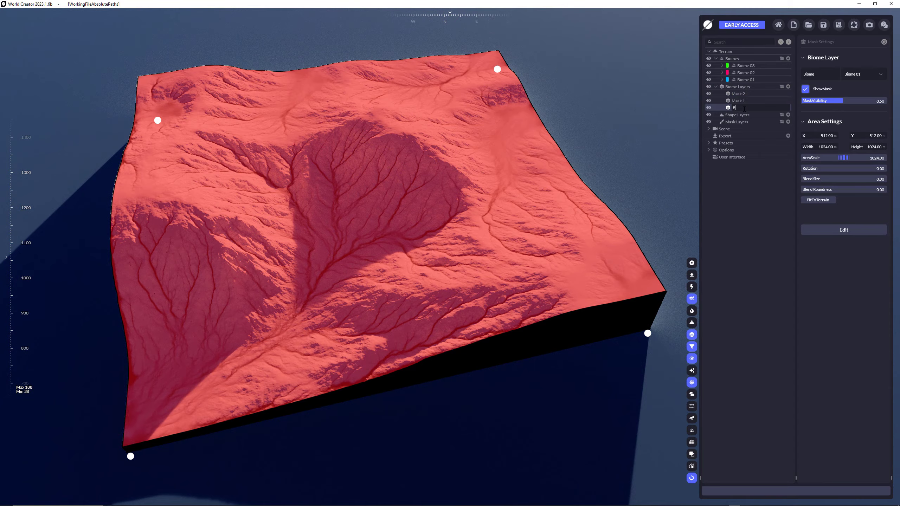
type("iome 01")
key("Return")
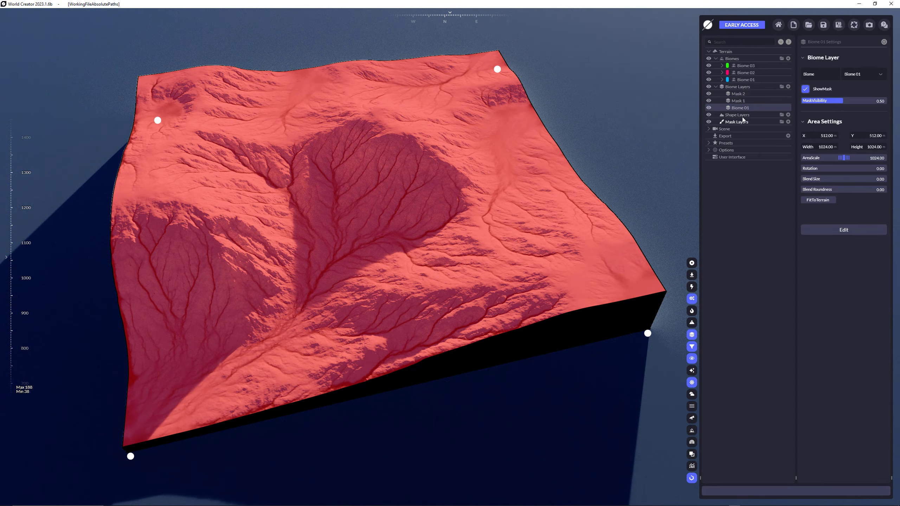
Rename the Mask 1 layer as Biome 02 and the Mask 2 layer as Biome 03.
double_click(737, 103)
type("Bi")
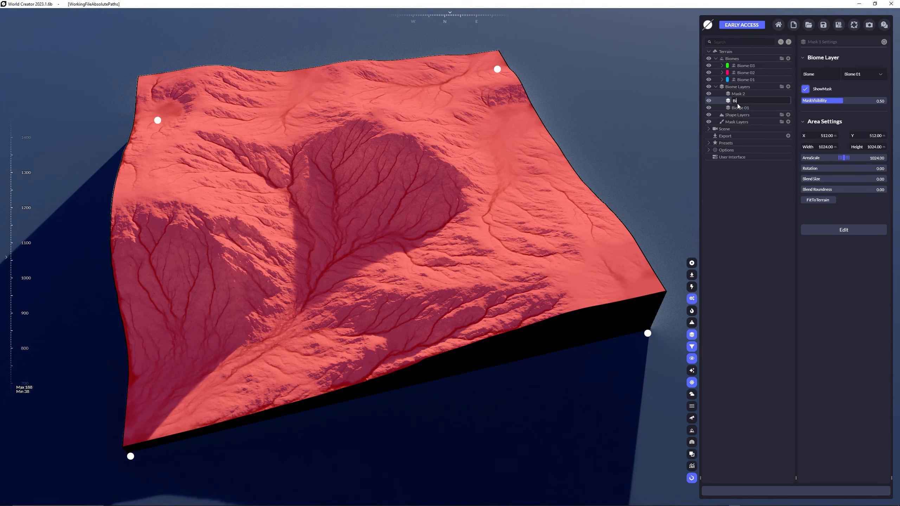
type("ome 02")
key("Return")
double_click(741, 94)
type("Biome 03")
key("Return")
Assign Biome 02 to the second biome layer and Biome 03 to the third biome layer.
left_click(748, 108)
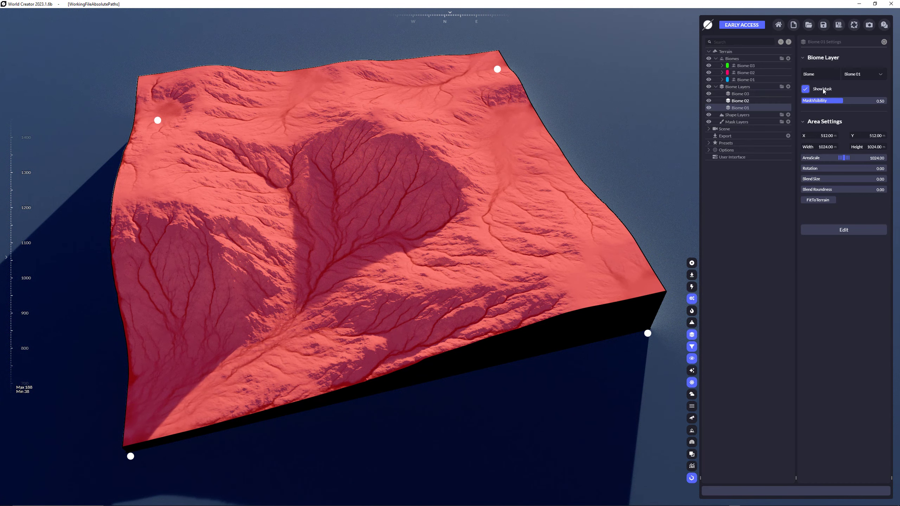
left_click(747, 100)
left_click(864, 74)
left_click(867, 94)
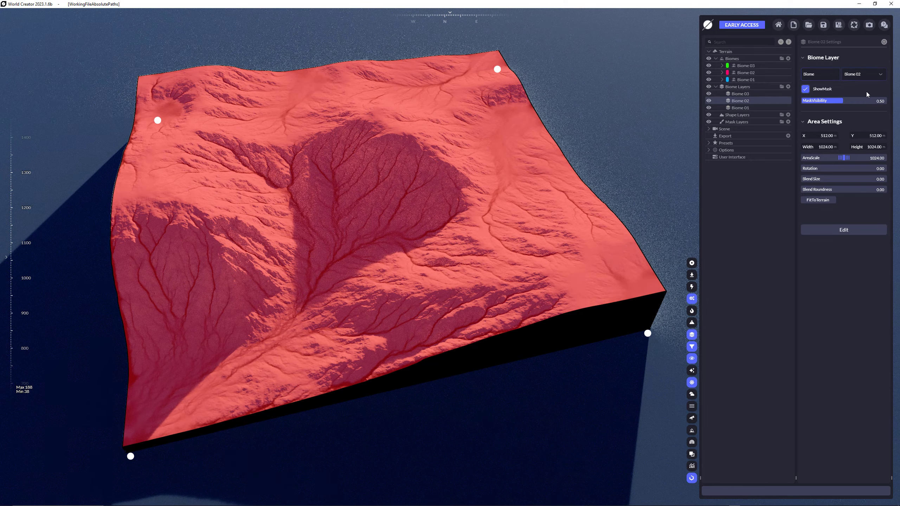
left_click(740, 94)
left_click(864, 75)
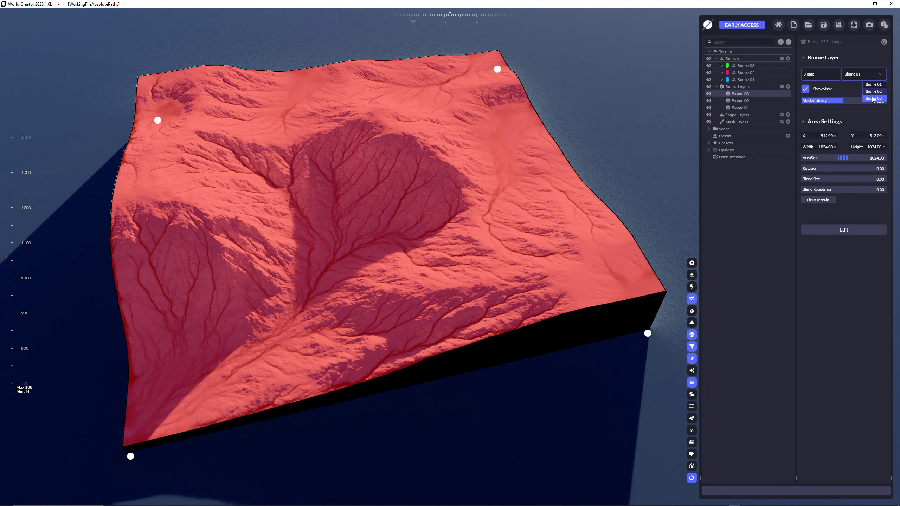
left_click(872, 99)
Turn off the mask display for the Biome 03 layer and shrink its area to about 462 m square over the terrain's far right corner.
scroll(507, 140, "down", 3)
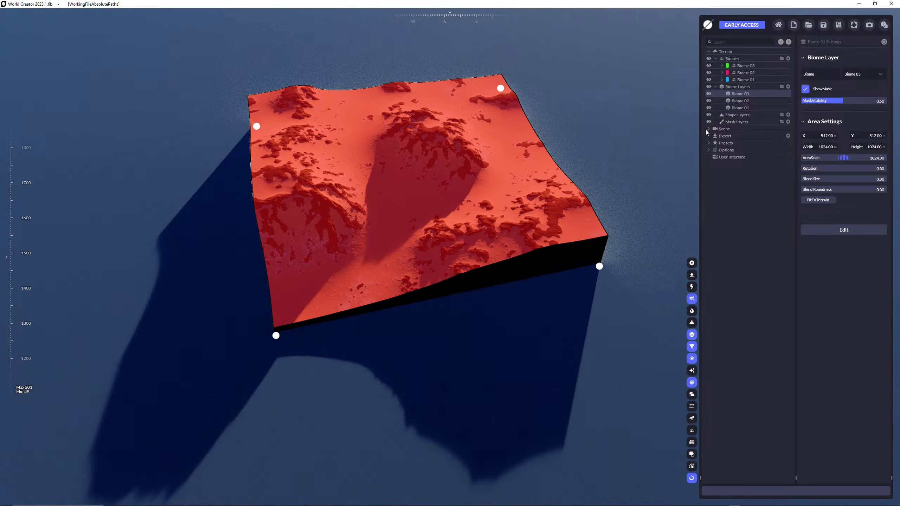
left_click(807, 92)
middle_click_drag(596, 123, 541, 175)
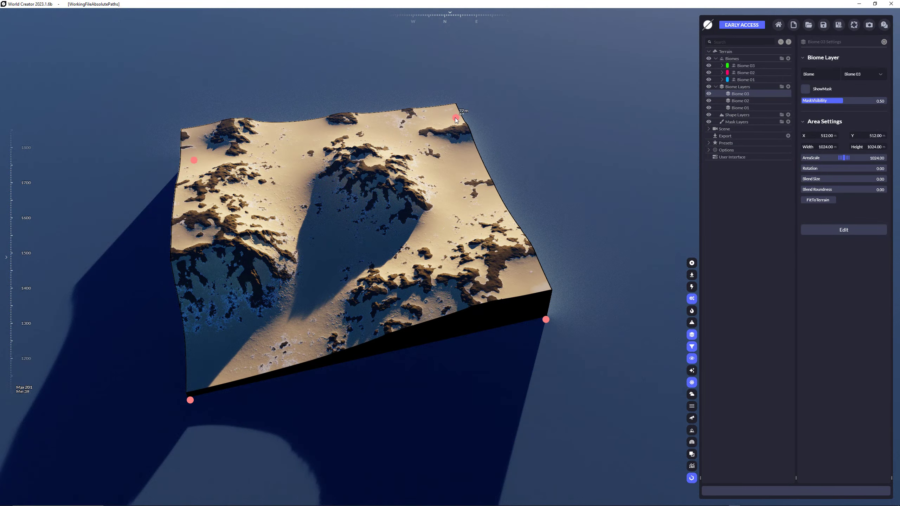
left_click_drag(456, 119, 399, 150)
Shrink the Biome 02 layer's area to about 416 m square and place it over the terrain's far left part beside Biome 03.
left_click(737, 102)
left_click_drag(456, 121, 260, 185)
middle_click_drag(419, 211, 454, 185)
scroll(452, 257, "up", 5)
scroll(456, 182, "down", 3)
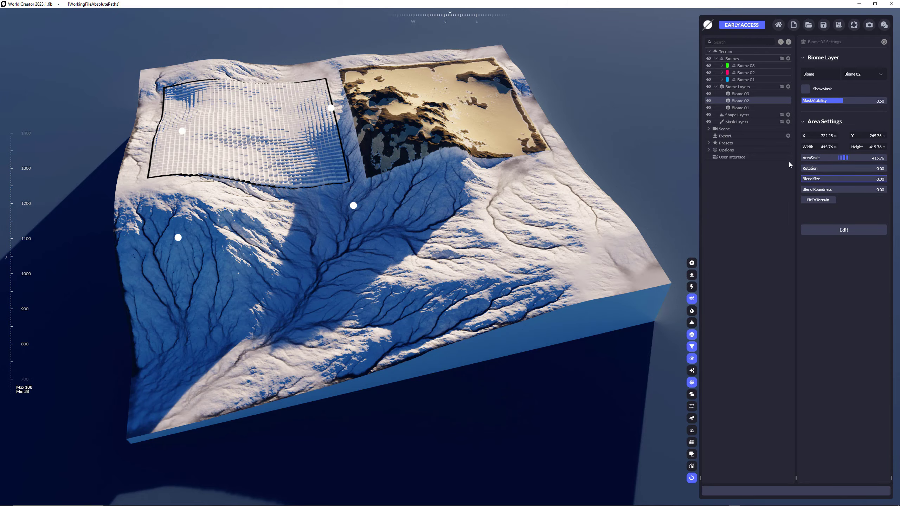
Try a Blend Size of 0.14 on the Biome 03 layer and reset it to 0.00.
scroll(443, 163, "up", 5)
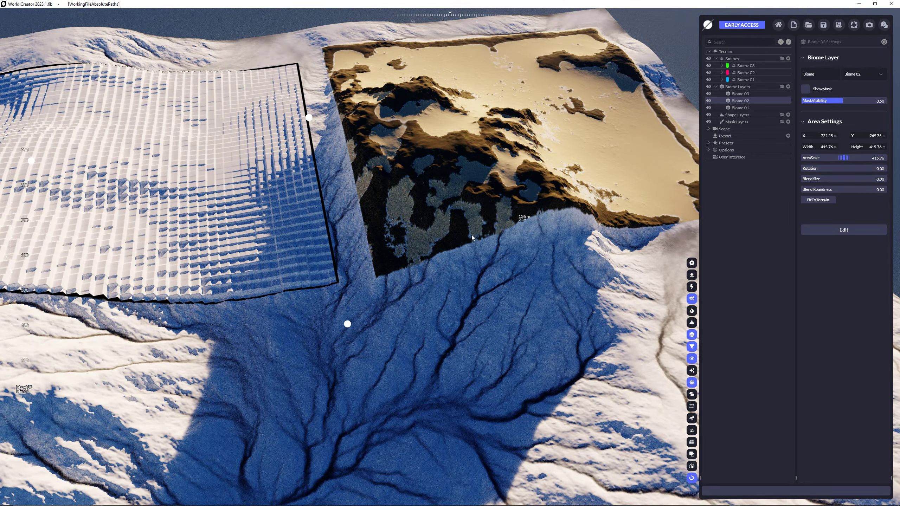
left_click(750, 94)
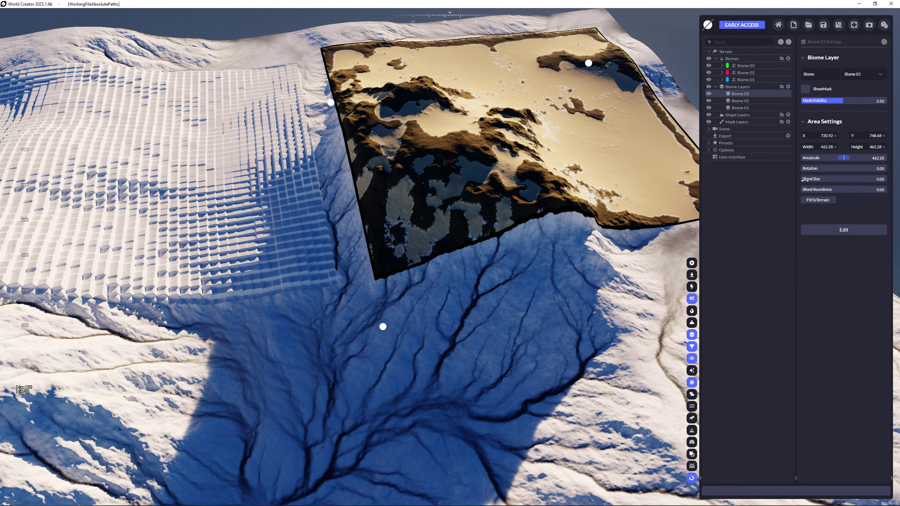
left_click_drag(806, 180, 810, 180)
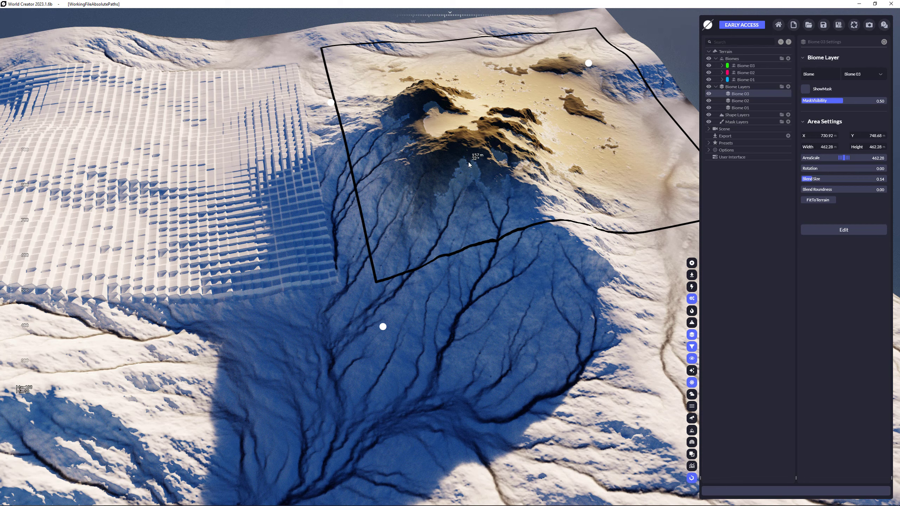
scroll(425, 171, "down", 5)
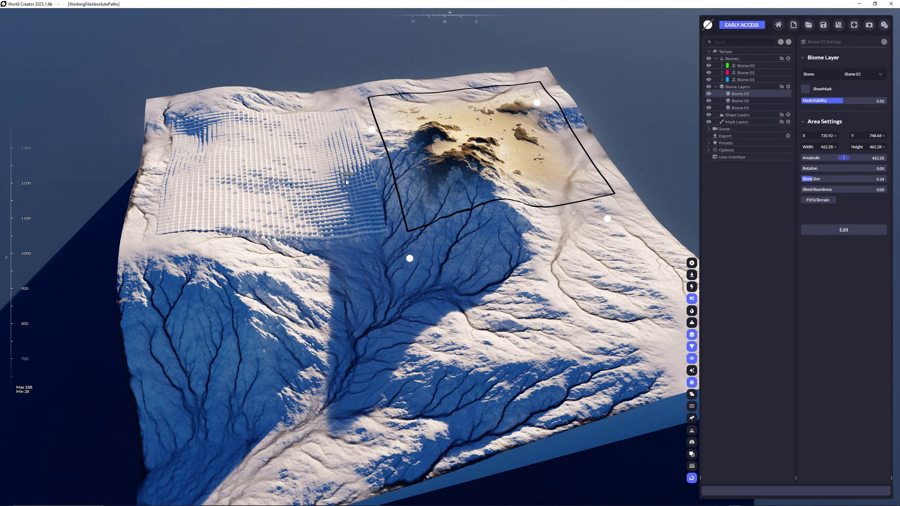
left_click_drag(812, 178, 801, 178)
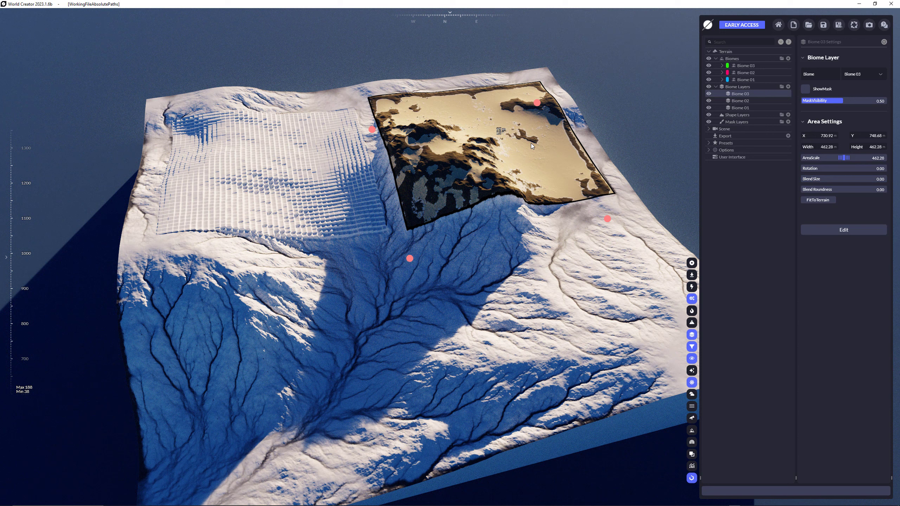
Erase parts of the Biome 03 layer's mask along its front edge with the Erase brush at radius 16.50.
left_click(828, 230)
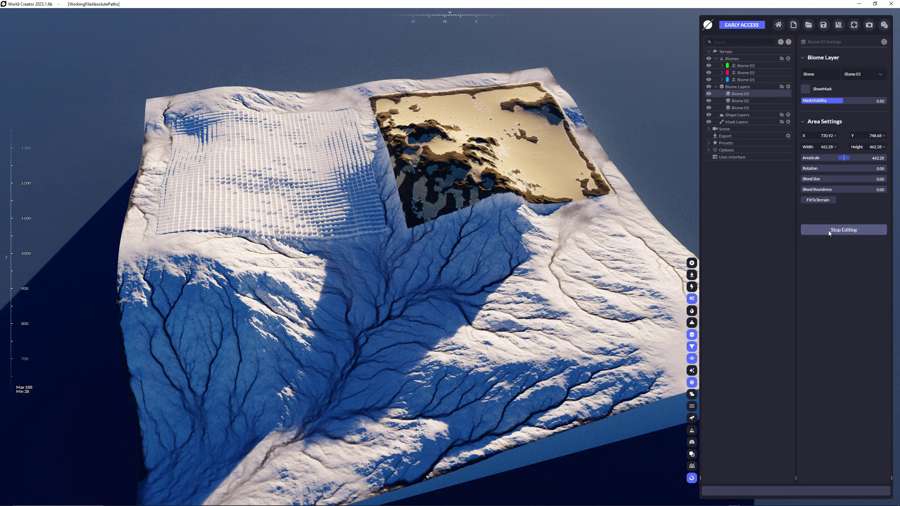
right_click(281, 91)
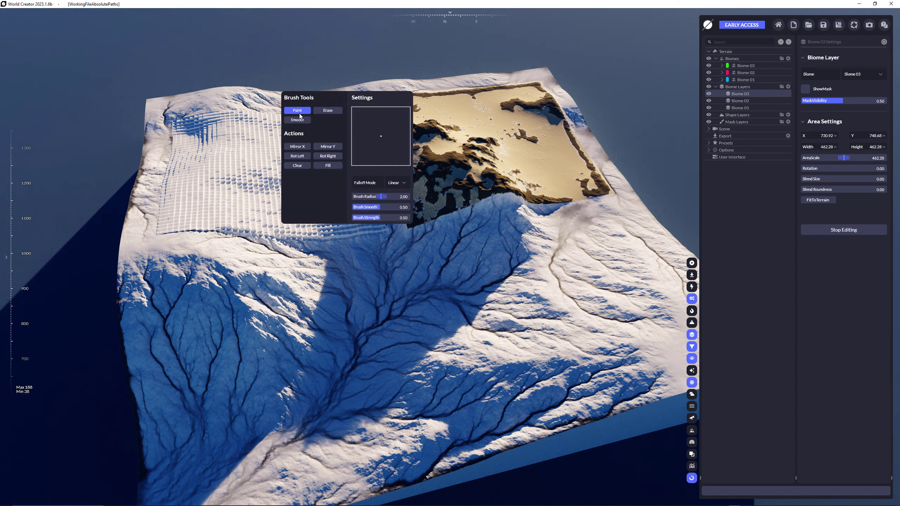
left_click(328, 111)
left_click(473, 206)
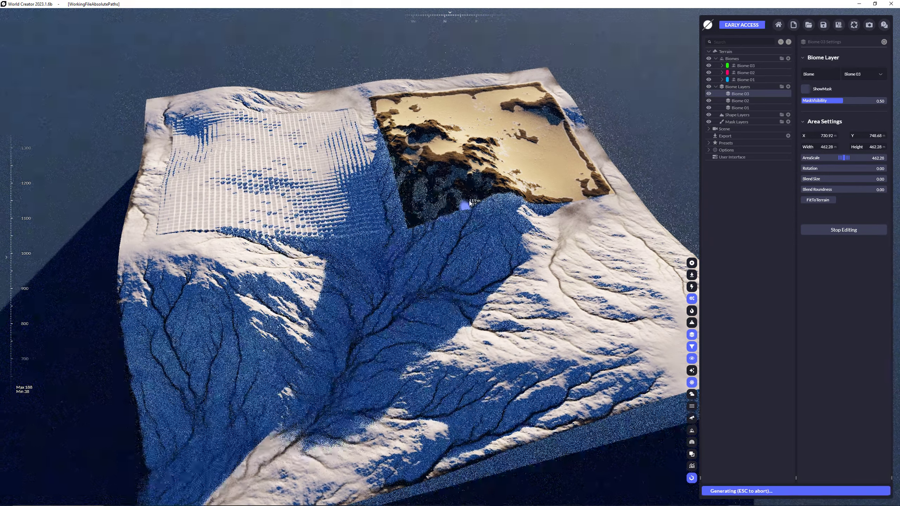
mouse_move(517, 188)
left_mouse_down()
mouse_move(448, 207)
mouse_move(438, 193)
mouse_move(408, 224)
left_mouse_up()
scroll(425, 220, "up", 5)
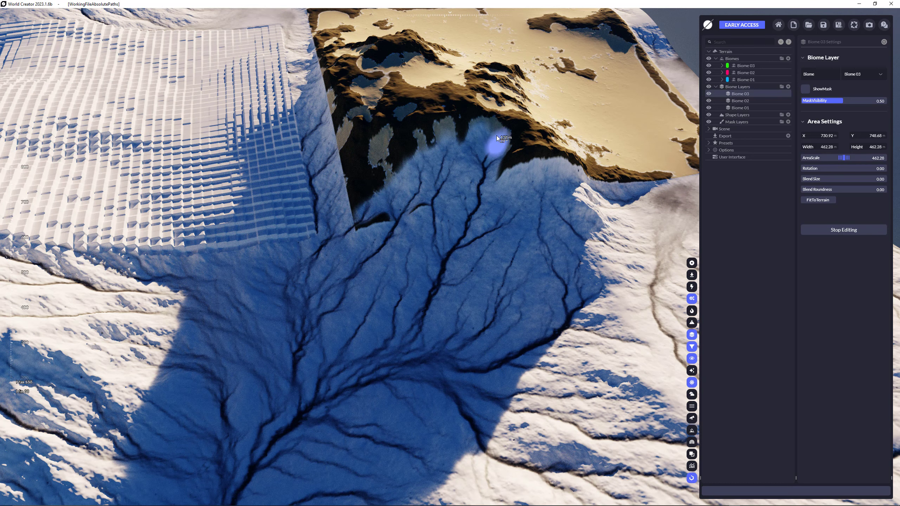
left_click_drag(391, 215, 392, 222)
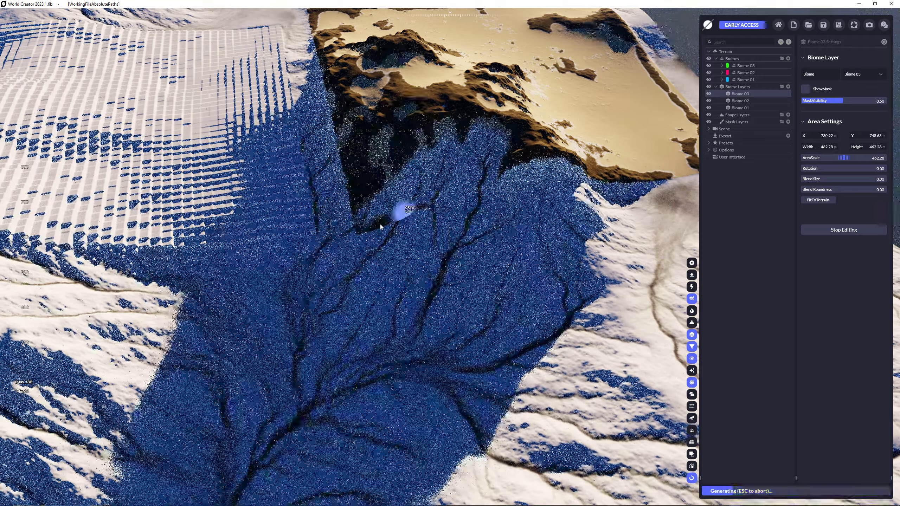
scroll(514, 192, "down", 5)
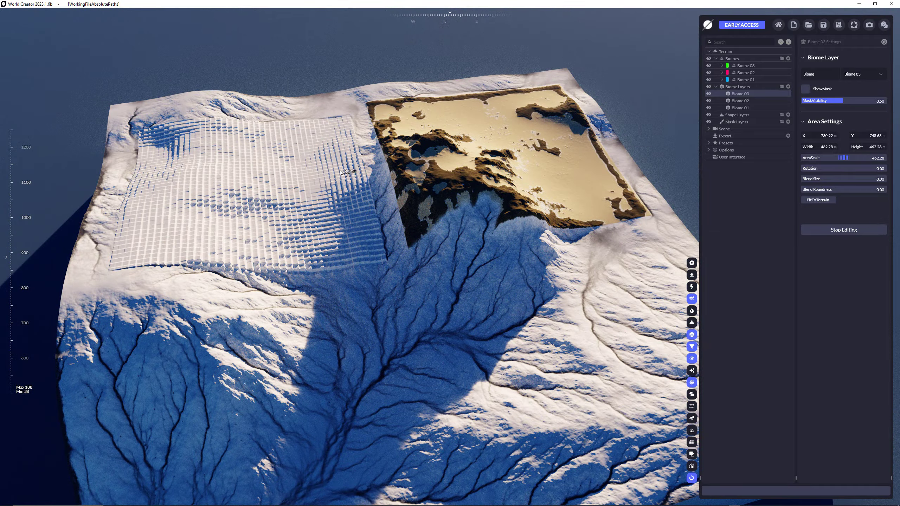
Erase part of the Biome 02 layer's mask near its front edge with the Erase brush.
left_click(745, 101)
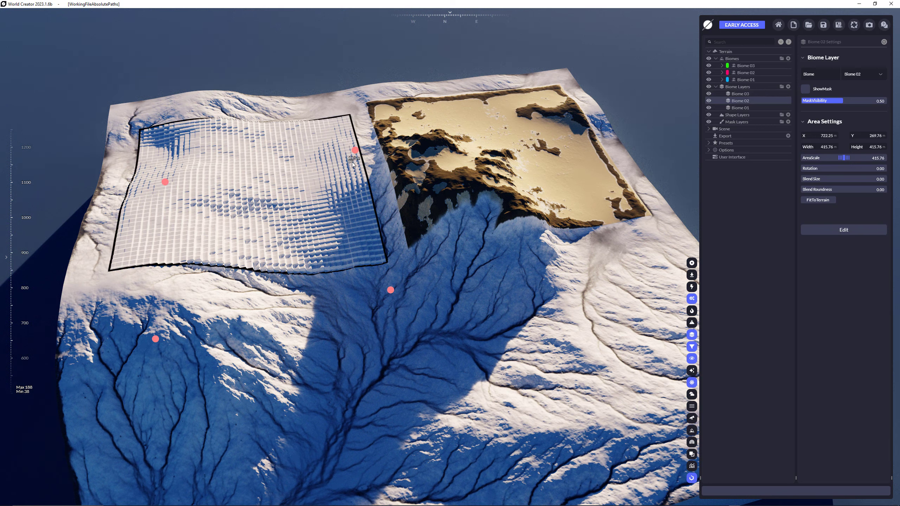
left_click(826, 231)
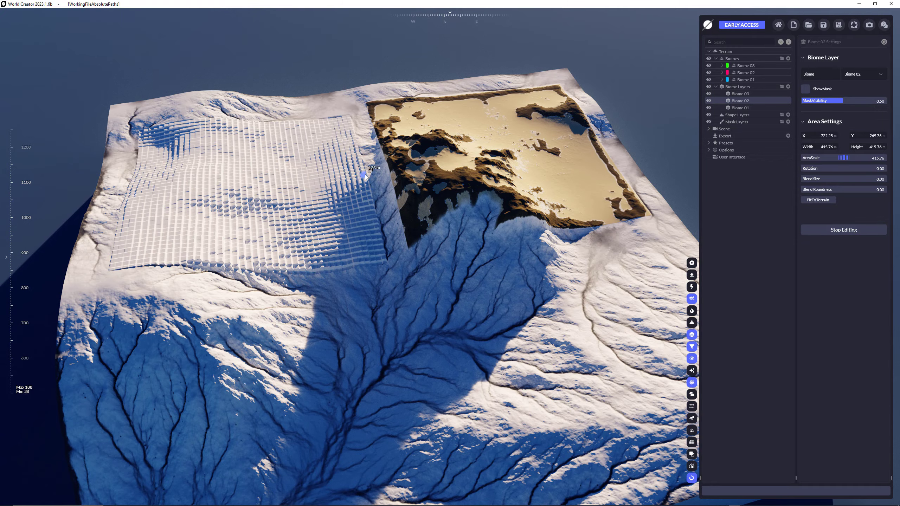
right_click(349, 145)
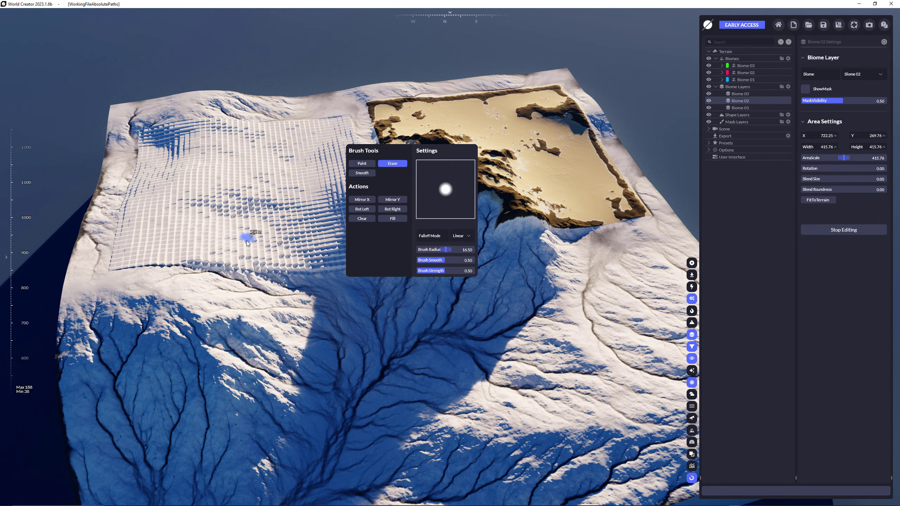
mouse_move(202, 264)
left_mouse_down()
mouse_move(133, 264)
mouse_move(174, 267)
left_mouse_up()
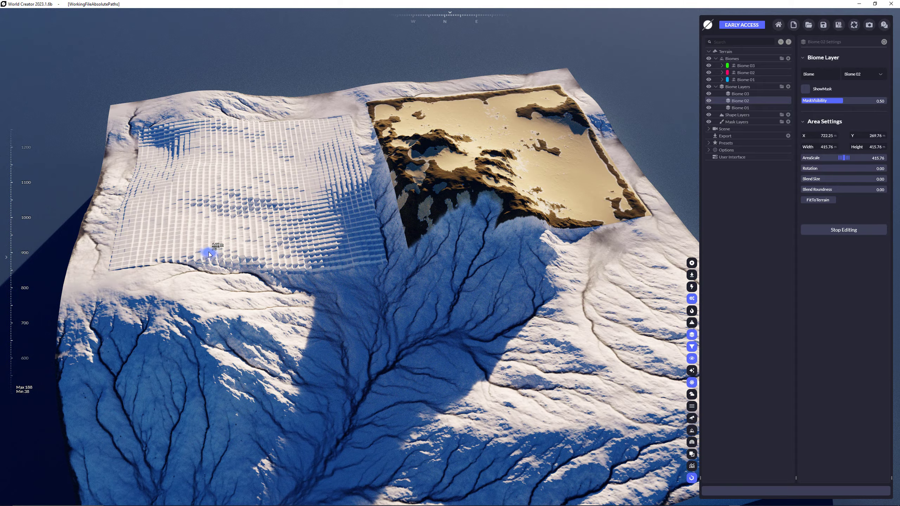
mouse_move(173, 258)
left_mouse_down()
mouse_move(250, 258)
mouse_move(215, 253)
mouse_move(283, 247)
mouse_move(292, 257)
mouse_move(202, 248)
mouse_move(232, 235)
mouse_move(217, 226)
mouse_move(262, 226)
left_mouse_up()
Enlarge the terrain to 4096 × 4096 with the 4k size preset and bring the larger terrain into view.
scroll(544, 252, "down", 3)
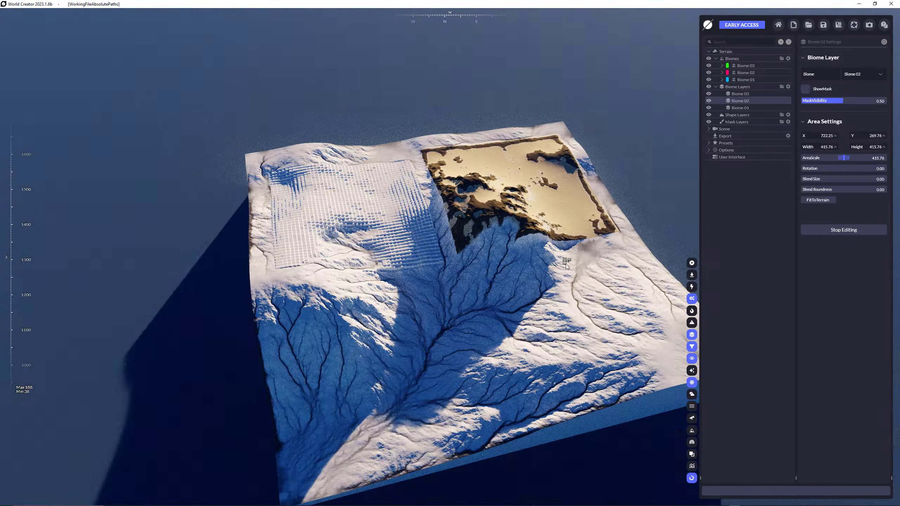
middle_click_drag(567, 247, 443, 171)
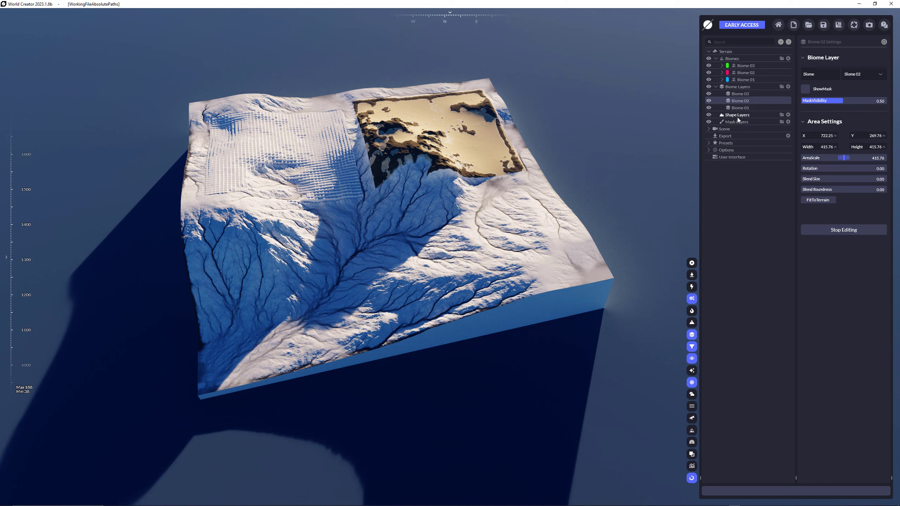
left_click(730, 50)
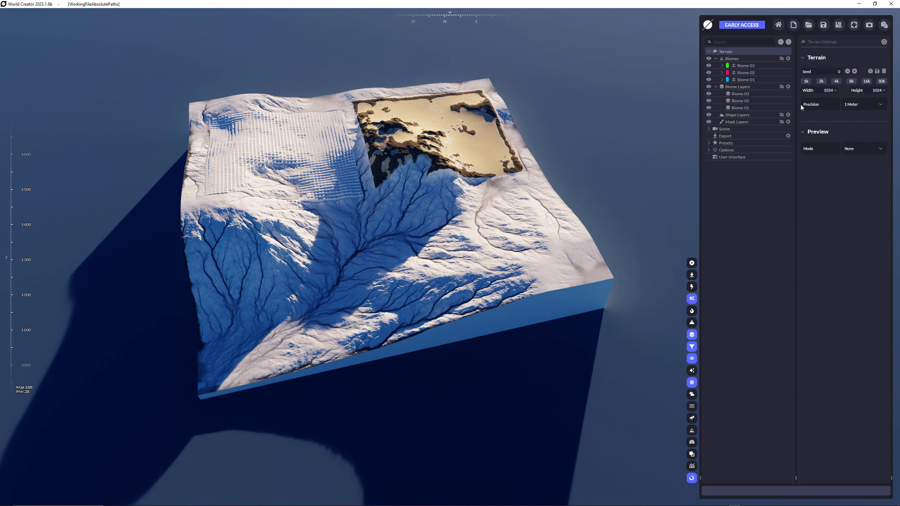
left_click(837, 81)
middle_click_drag(610, 85, 478, 100)
scroll(478, 100, "down", 5)
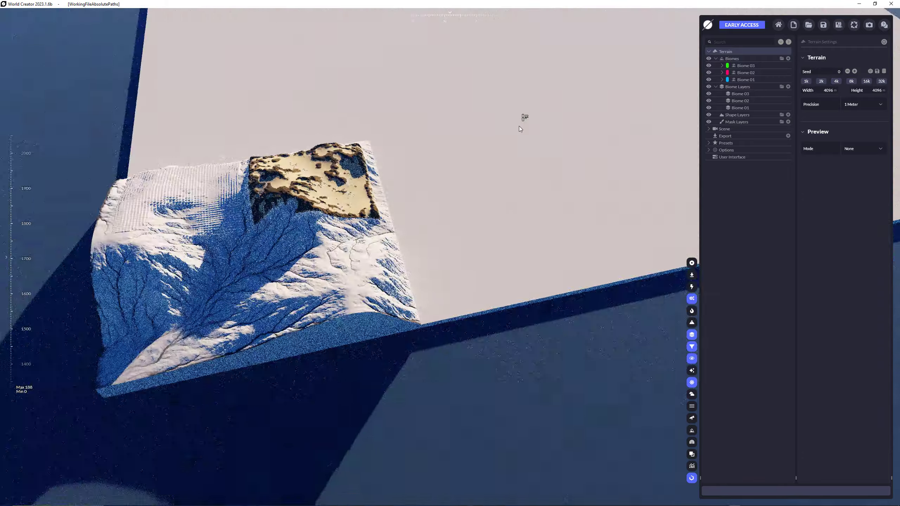
middle_click_drag(578, 84, 473, 177)
scroll(532, 142, "down", 3)
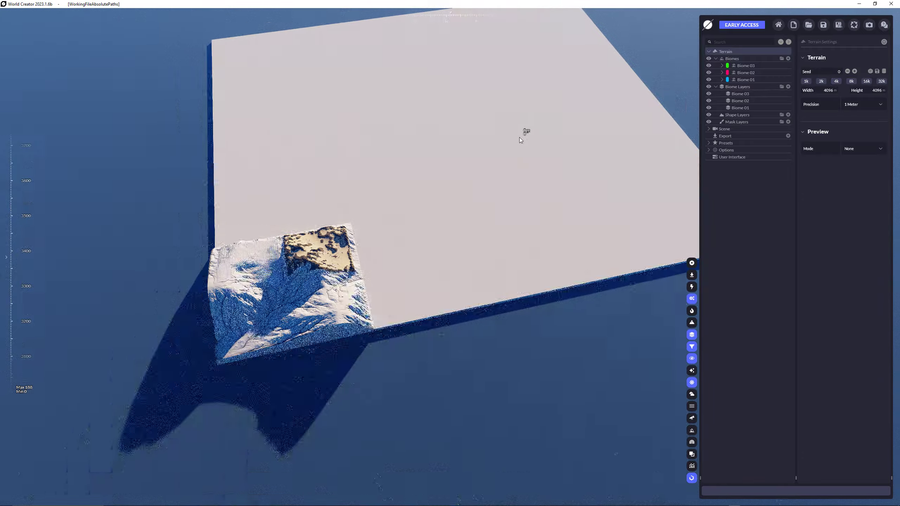
Move the Biome 01 layer's area to X 1927.67, Y 1791.14 and scale it to 5193.56 so it covers the whole terrain.
middle_click_drag(518, 87, 469, 170)
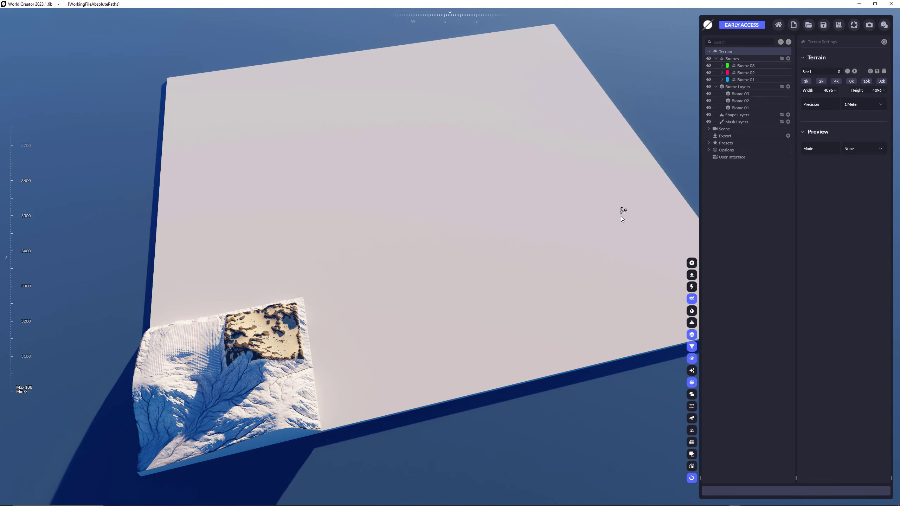
left_click(748, 108)
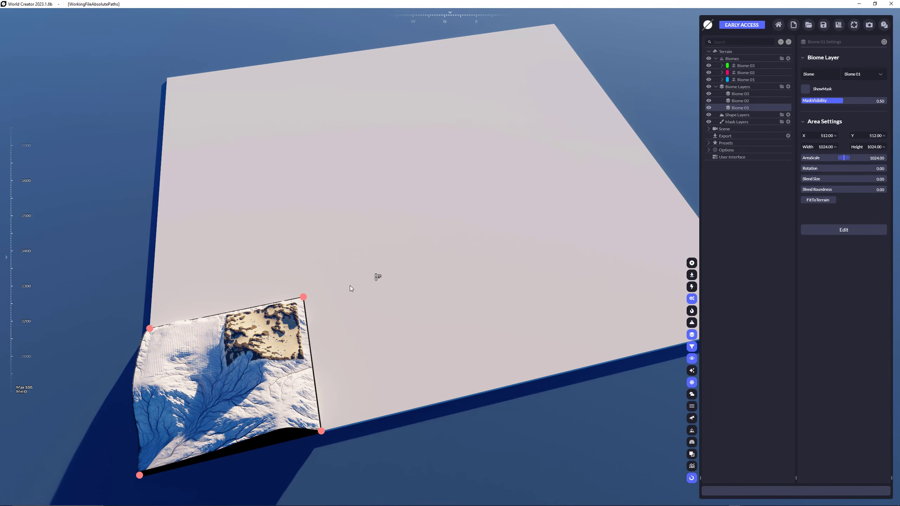
left_click_drag(238, 408, 436, 184)
left_click_drag(433, 142, 668, 149)
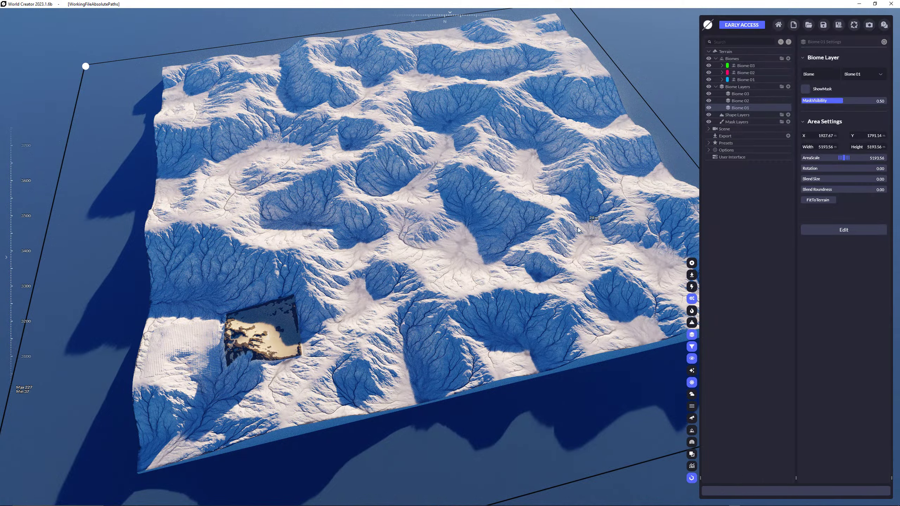
Move the Biome 02 layer's area to about X 1443.88, Y 1989.06 and rotate it to 21.17.
left_click(756, 102)
left_click_drag(179, 360, 442, 294)
scroll(443, 283, "up", 6)
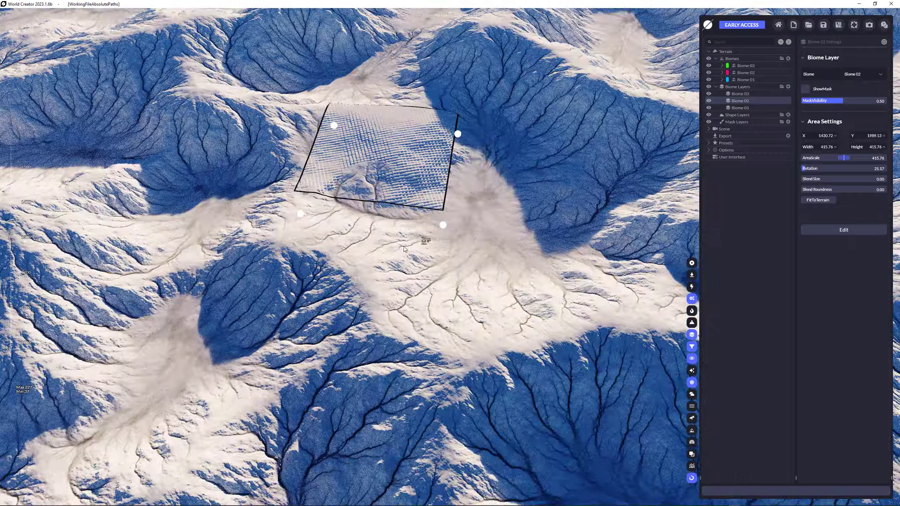
mouse_move(422, 200)
left_mouse_down()
mouse_move(429, 212)
mouse_move(413, 181)
mouse_move(421, 197)
left_mouse_up()
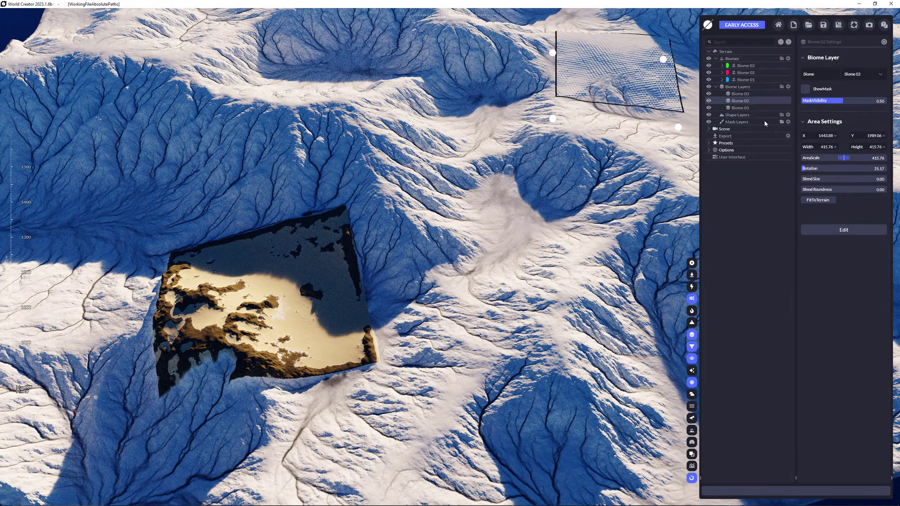
Move the Biome 03 layer's area to X 999.51, Y 1402.07 and rotate it to about 35.
left_click(754, 93)
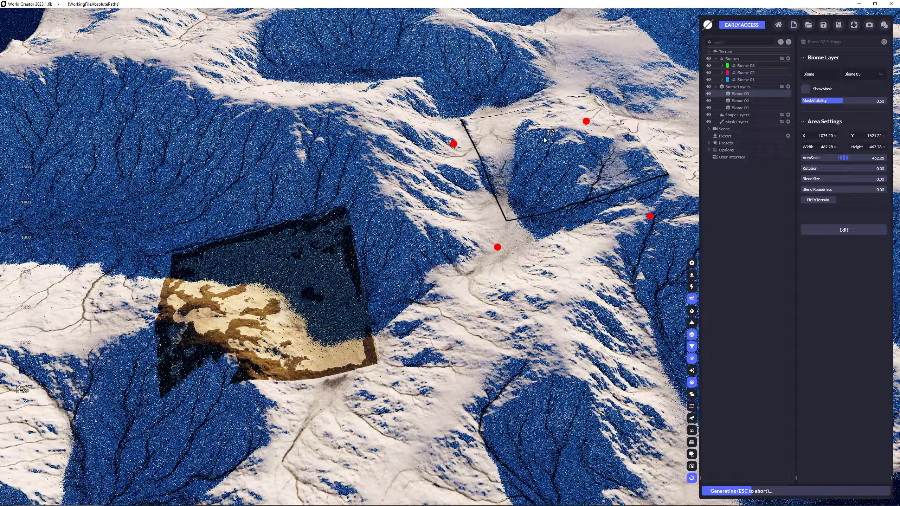
left_click_drag(544, 140, 412, 278)
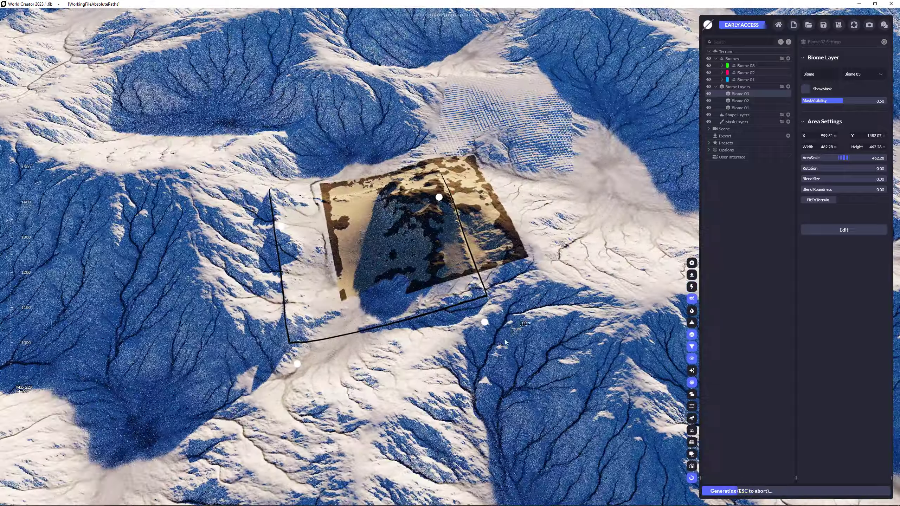
left_click_drag(521, 334, 525, 361)
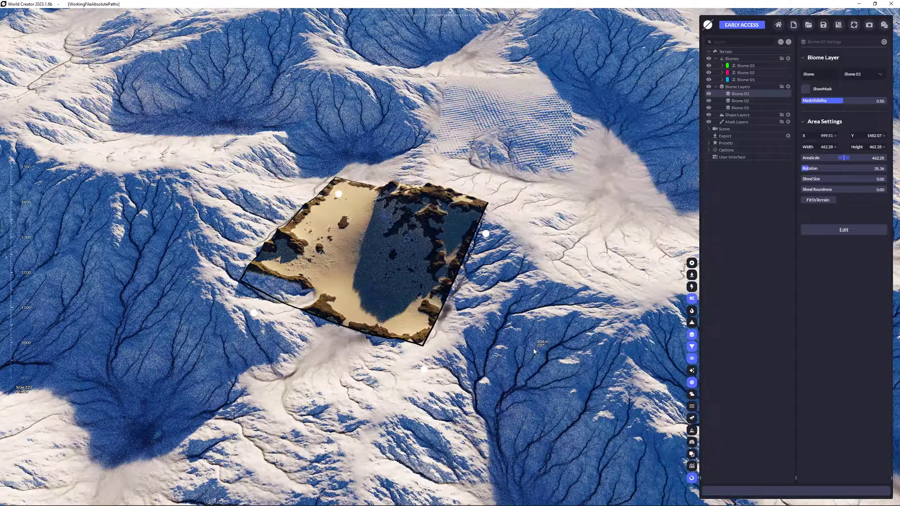
scroll(511, 326, "down", 4)
scroll(553, 281, "down", 2)
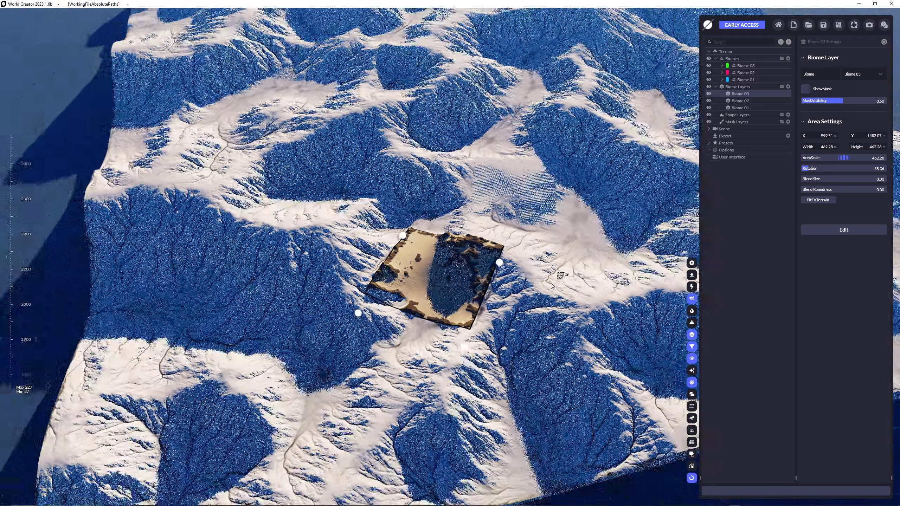
middle_click_drag(599, 234, 500, 261)
scroll(439, 282, "down", 2)
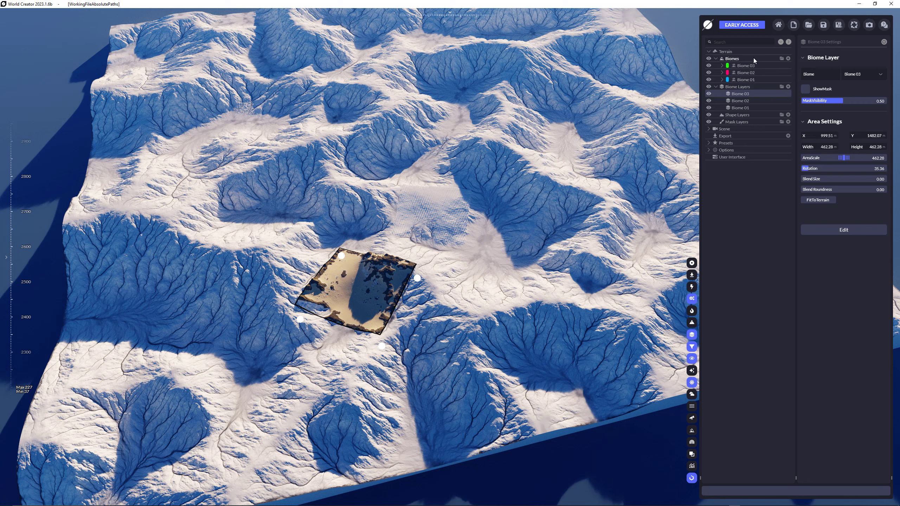
Delete the biomes Biome 03, Biome 02 and Biome 01 while keeping their biome layers.
left_click(747, 66)
key("Delete")
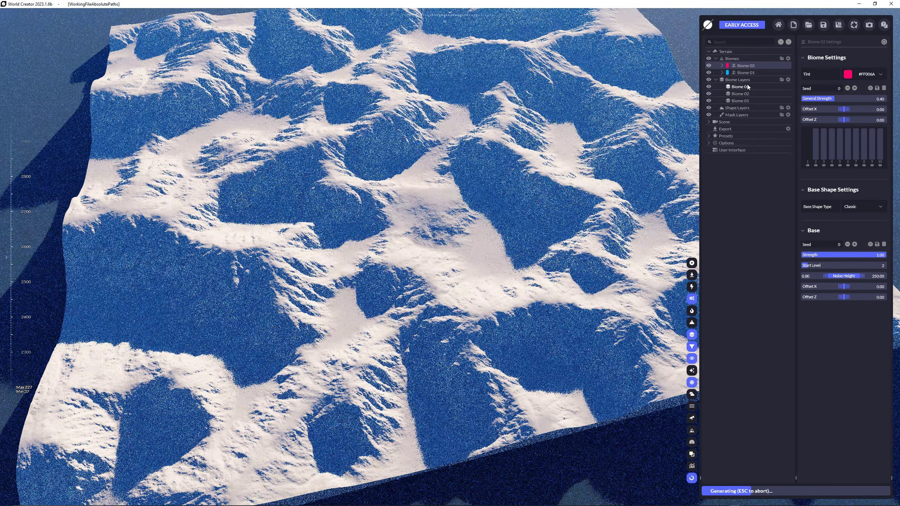
key("Delete")
key("Delete")
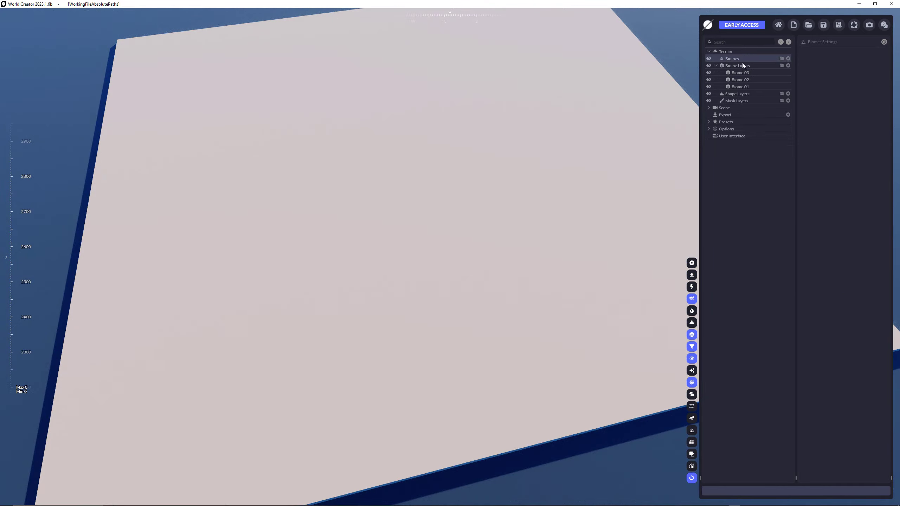
Add the Desert preset from the custom biome presets folder to the terrain's biomes.
left_click(709, 122)
left_click(716, 129)
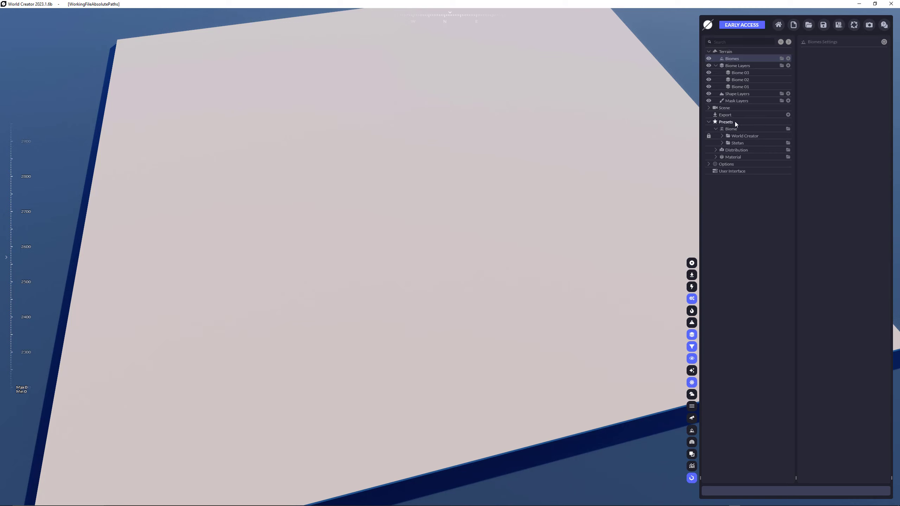
left_click(722, 136)
left_click(729, 143)
left_click(721, 137)
left_click(722, 143)
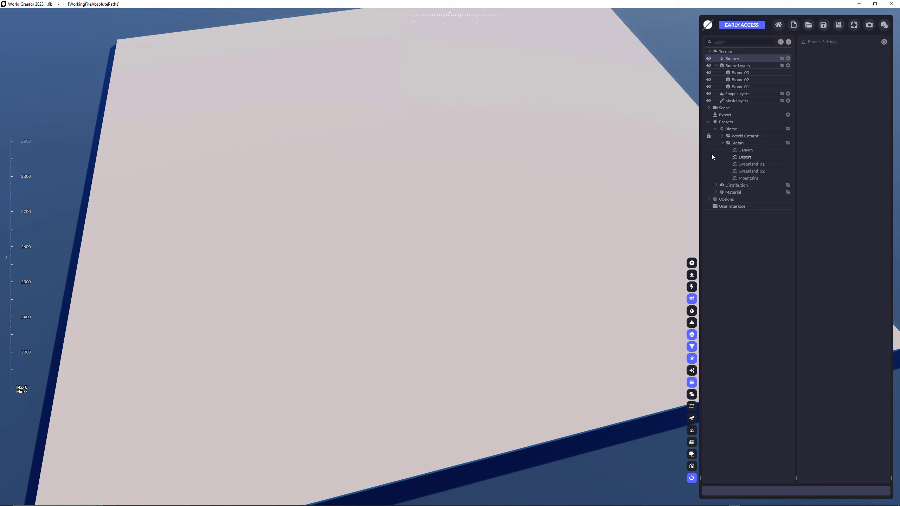
left_click_drag(746, 157, 743, 58)
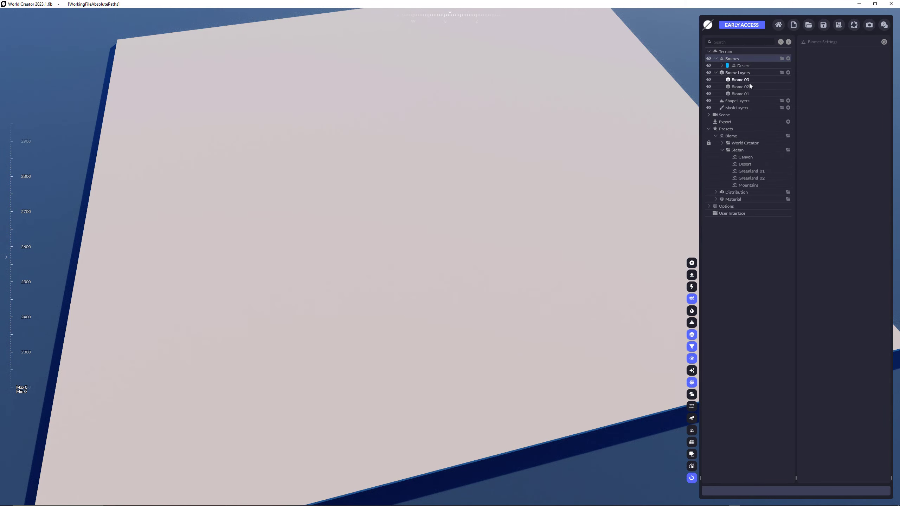
Assign the Desert biome to the Biome 01 layer.
left_click(746, 94)
left_click(860, 72)
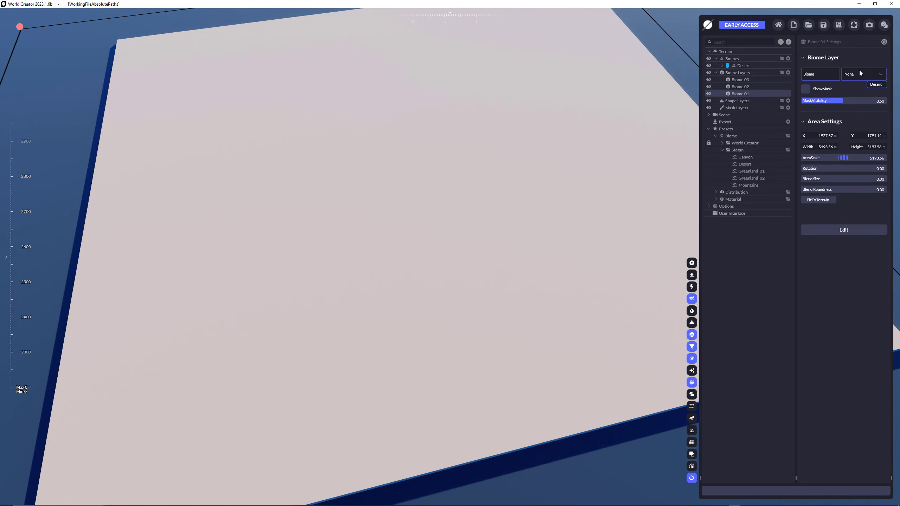
left_click(872, 85)
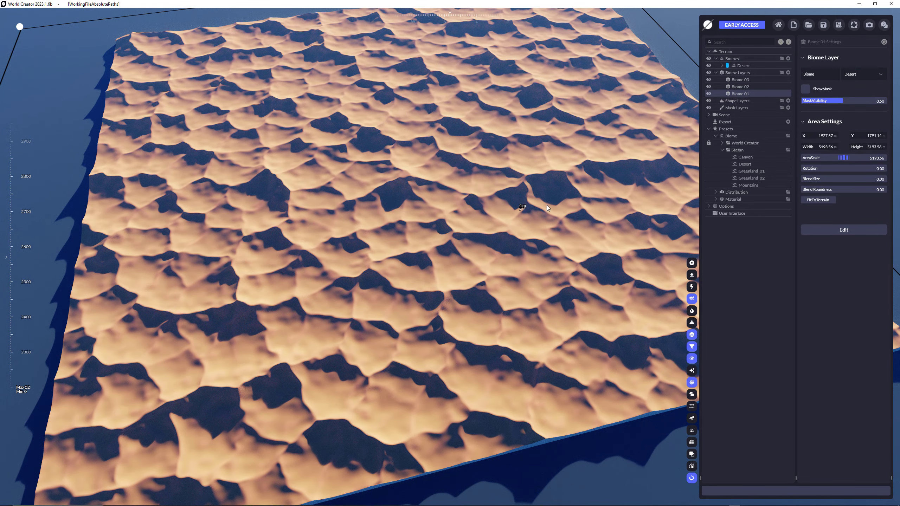
scroll(524, 209, "up", 4)
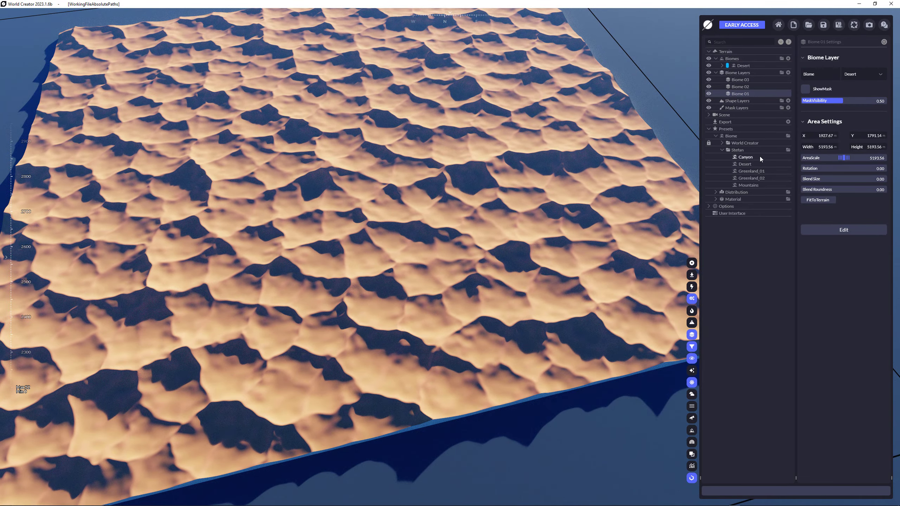